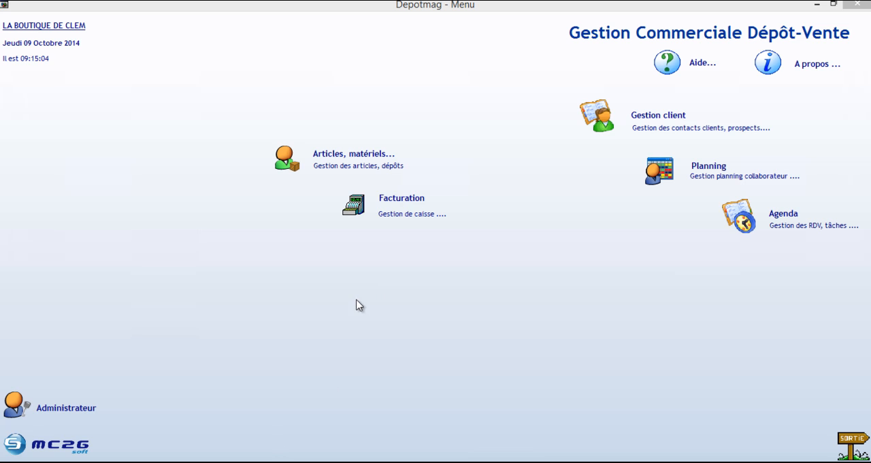
Start a new article in the Produits category with the designation "Ours en peluche"
{"action": "left_click", "coordinate": [340, 161]}
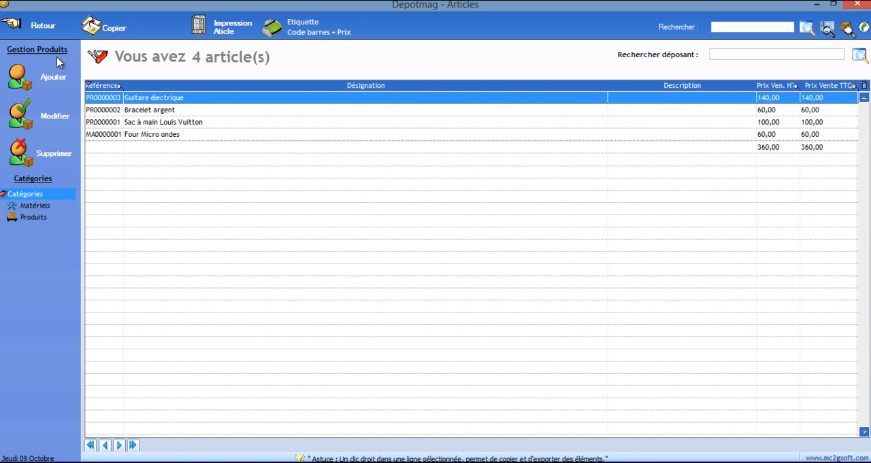
{"action": "left_click", "coordinate": [53, 77]}
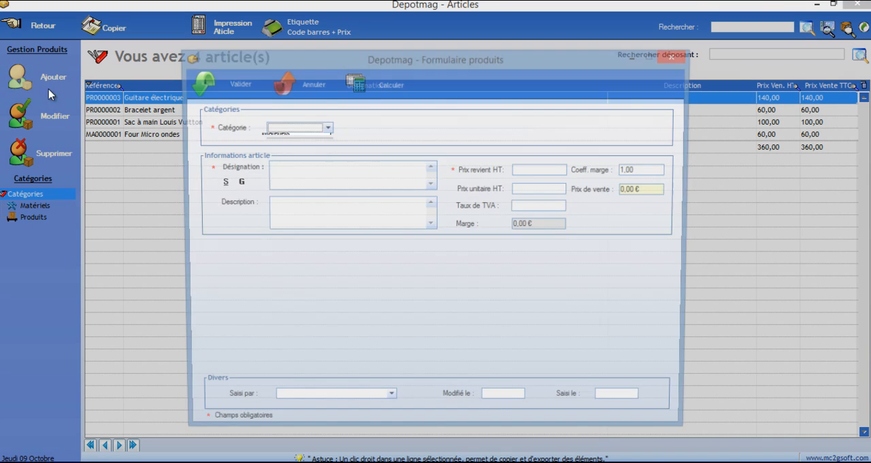
{"action": "left_click", "coordinate": [305, 138]}
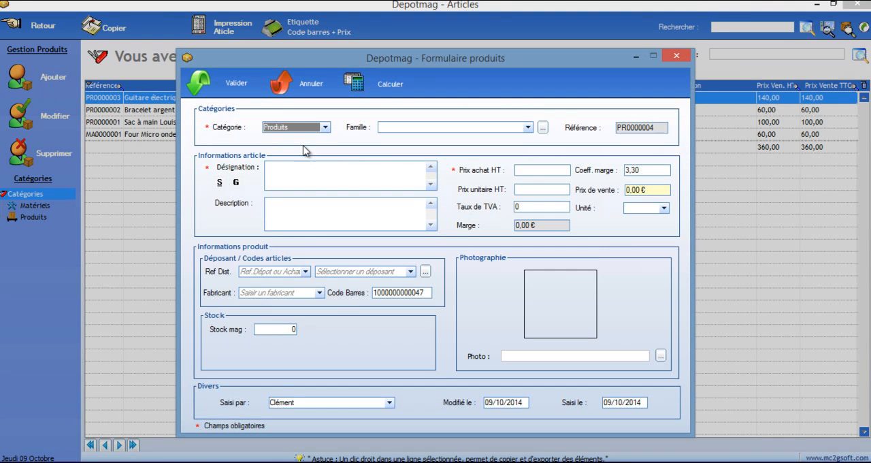
{"action": "left_click", "coordinate": [326, 178]}
{"action": "type", "text": "Ours en peluche"}
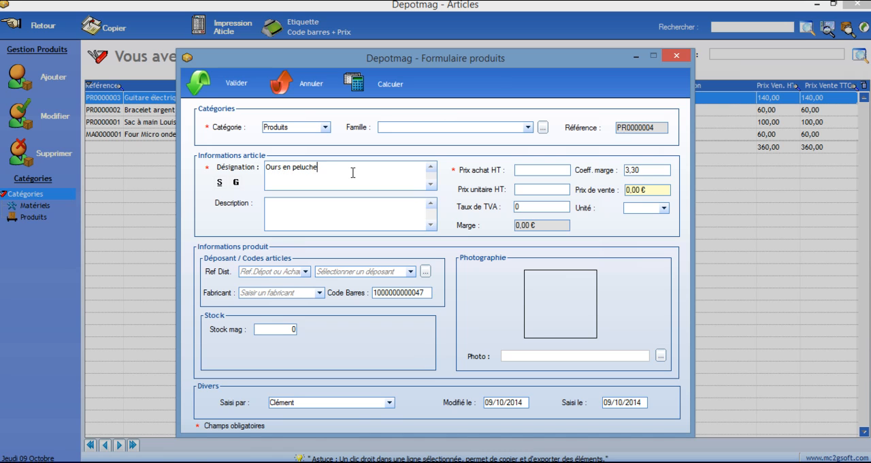
Create the product family JOUET ENFANT and assign it to the teddy bear article
{"action": "left_click", "coordinate": [543, 128]}
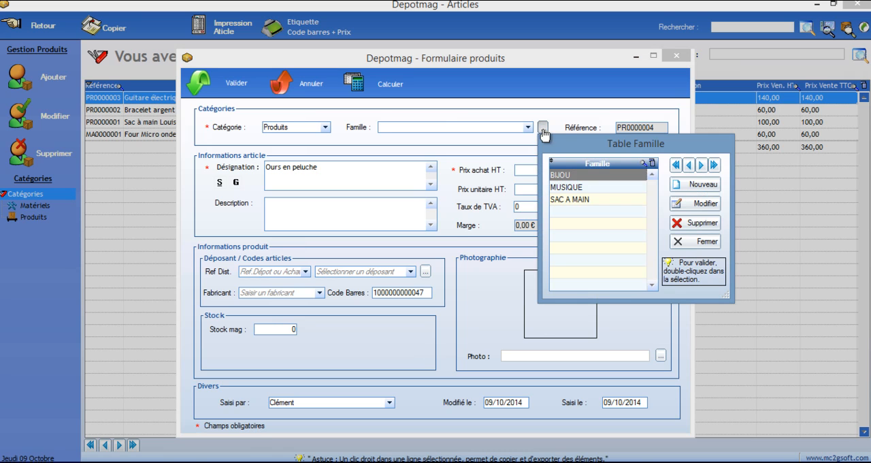
{"action": "left_click", "coordinate": [699, 185]}
{"action": "type", "text": "JOUET ENFANT"}
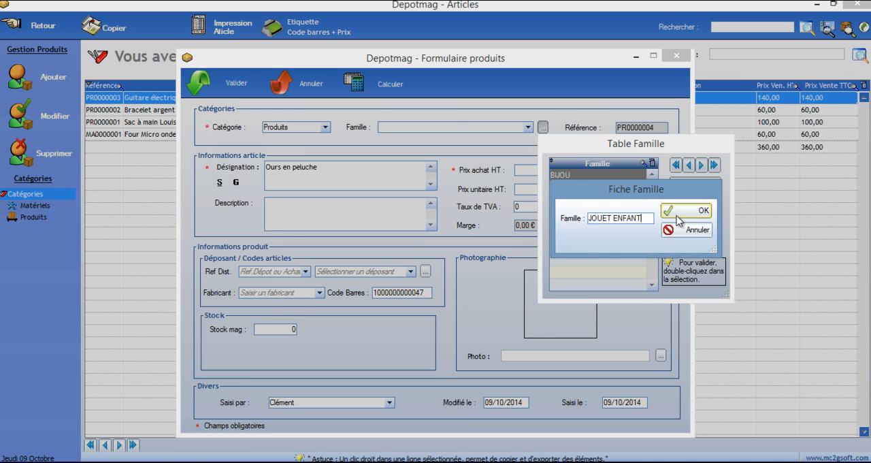
{"action": "left_click", "coordinate": [680, 213]}
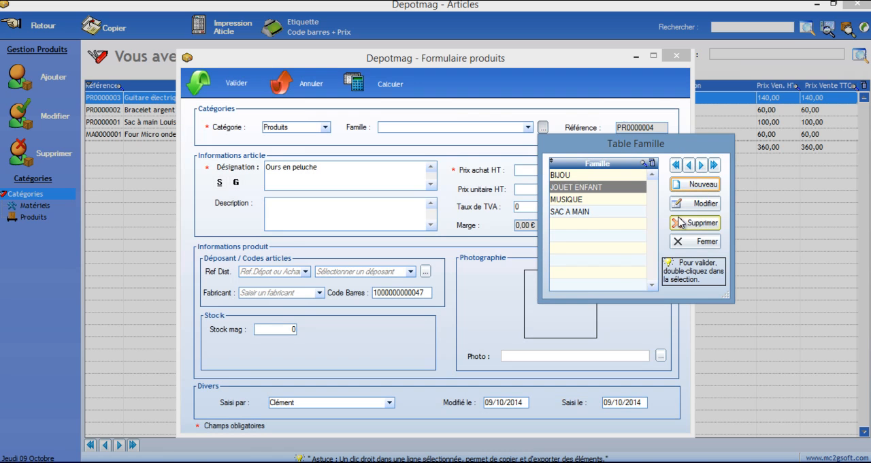
{"action": "double_click", "coordinate": [607, 188]}
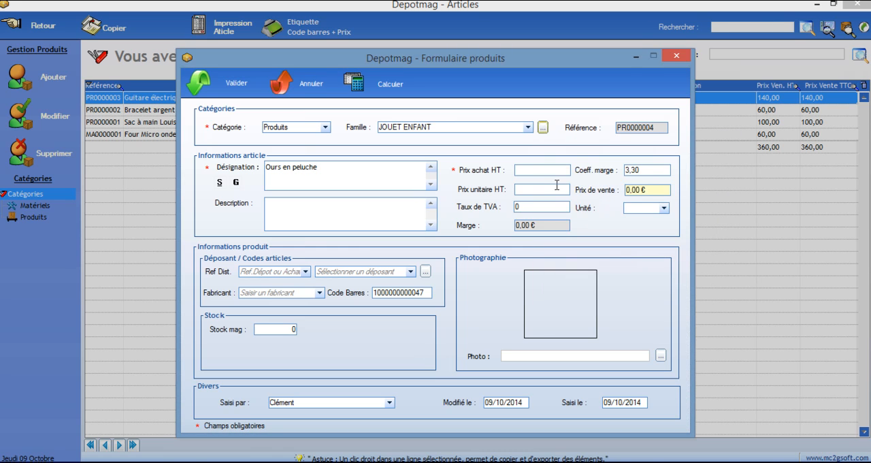
Set the teddy bear's purchase price excluding tax to 5 € and its margin coefficient to 2, updating the sale price
{"action": "left_click", "coordinate": [522, 171]}
{"action": "type", "text": "5"}
{"action": "left_click", "coordinate": [651, 170]}
{"action": "type", "text": "2,"}
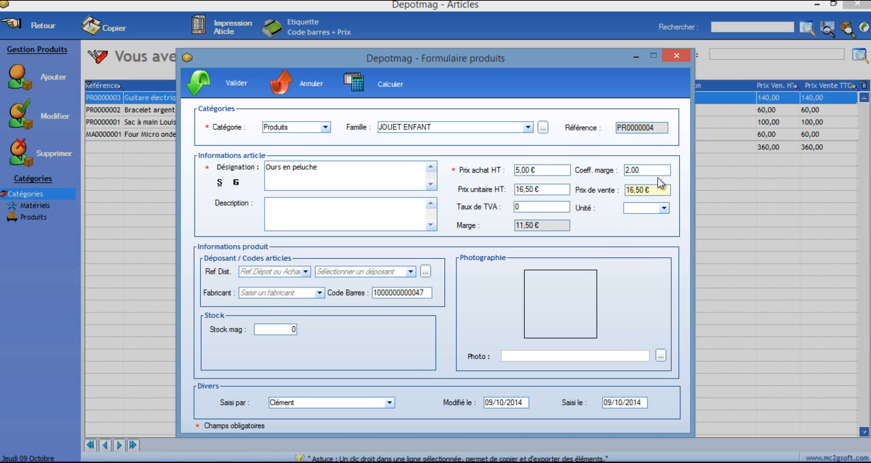
{"action": "left_click", "coordinate": [649, 190]}
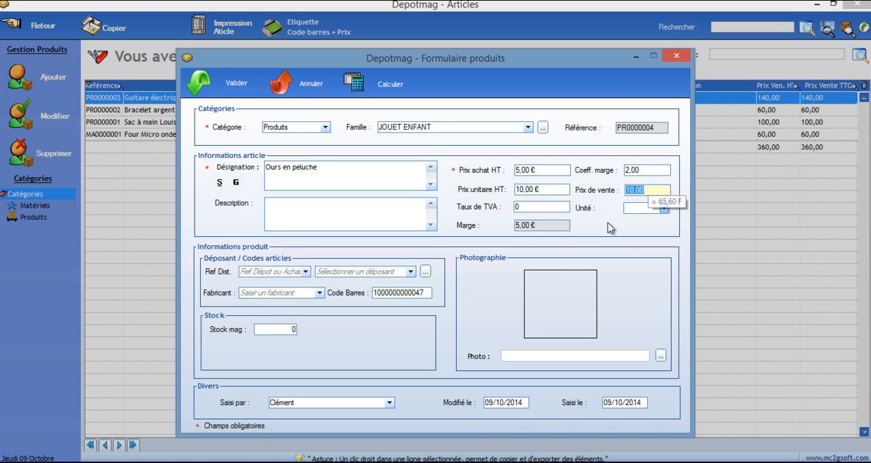
{"action": "mouse_move", "coordinate": [536, 228]}
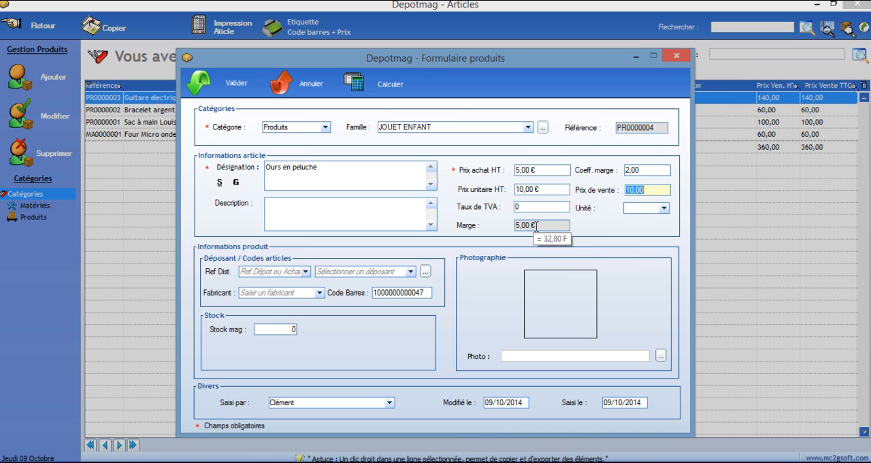
Add a new depositor to the teddy bear article with the person's full name and postal address, and save the article
{"action": "left_click", "coordinate": [427, 273]}
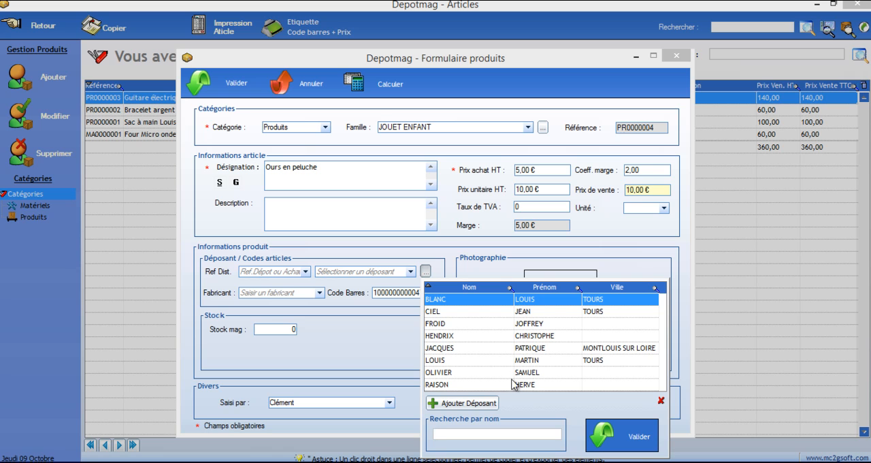
{"action": "left_click", "coordinate": [458, 405]}
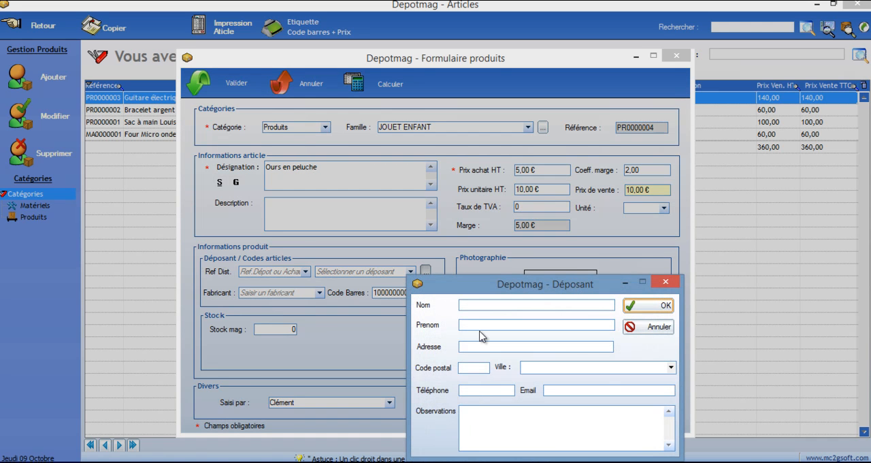
{"action": "type", "text": "C"}
{"action": "type", "text": "SE"}
{"action": "type", "text": "37000"}
{"action": "key", "text": "Tab"}
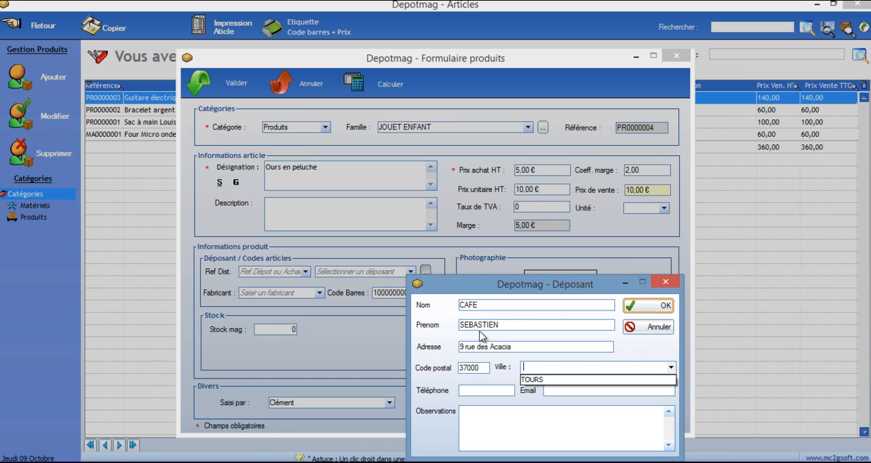
{"action": "key", "text": "Down"}
{"action": "key", "text": "Tab"}
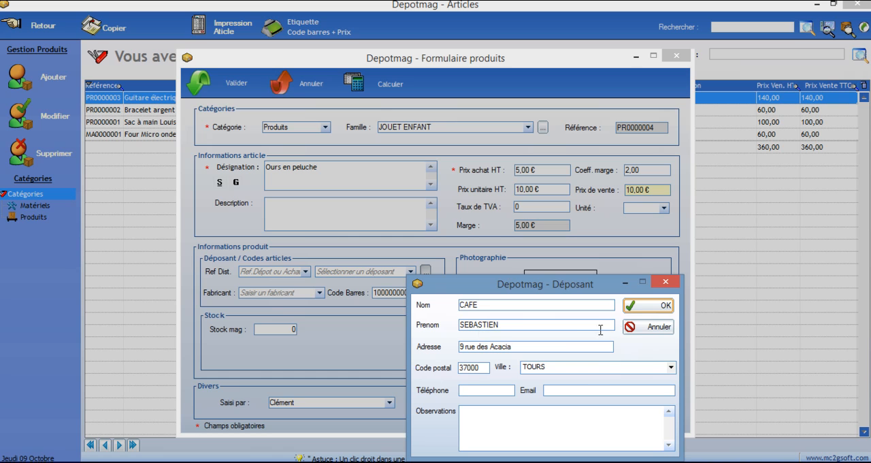
{"action": "left_click", "coordinate": [641, 309]}
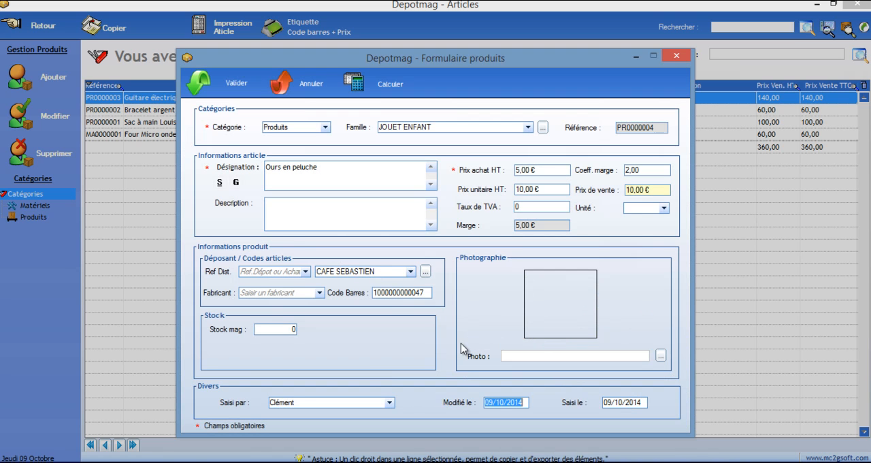
{"action": "left_click", "coordinate": [201, 84]}
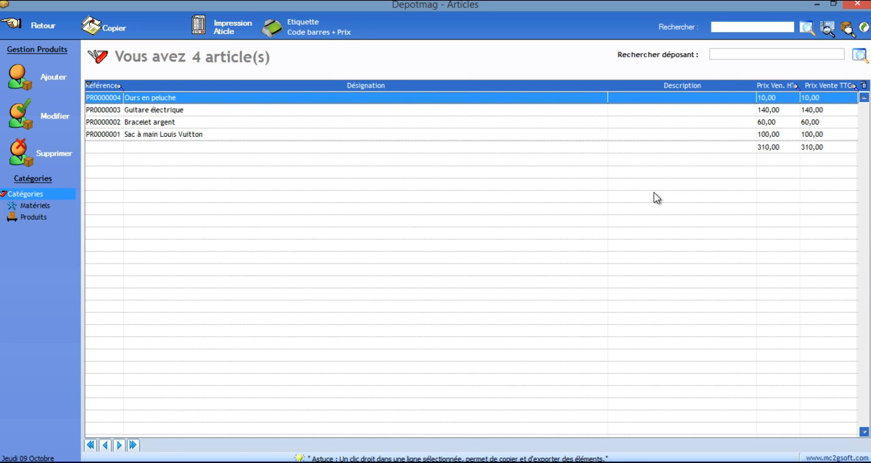
From the Produits list, start a new product with the designation "Camion de pompier" in the family JOUET ENFANT
{"action": "left_click", "coordinate": [33, 216]}
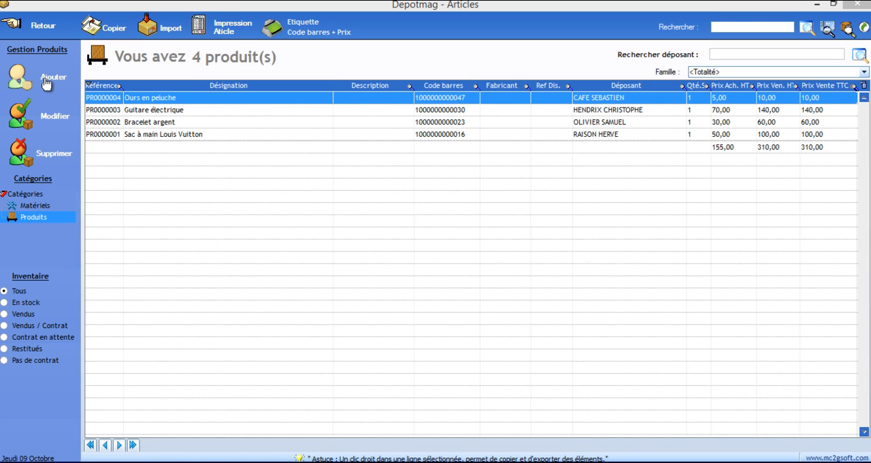
{"action": "left_click", "coordinate": [46, 83]}
{"action": "left_click", "coordinate": [313, 140]}
{"action": "left_click", "coordinate": [324, 183]}
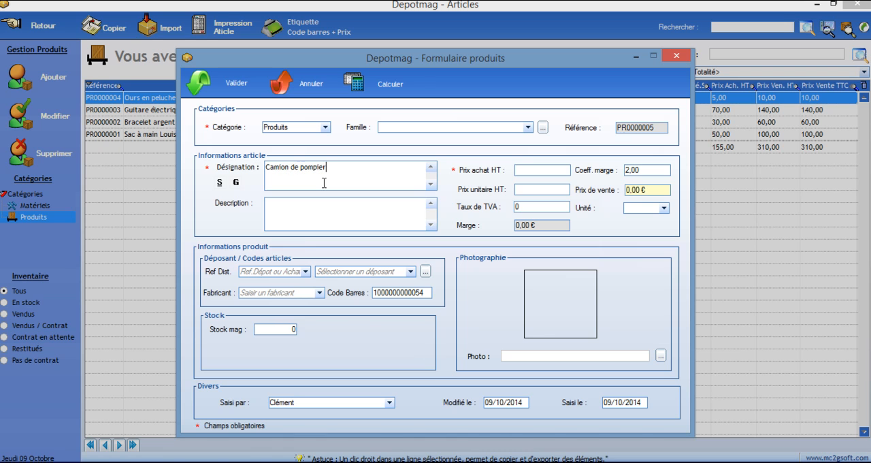
{"action": "left_click", "coordinate": [528, 127]}
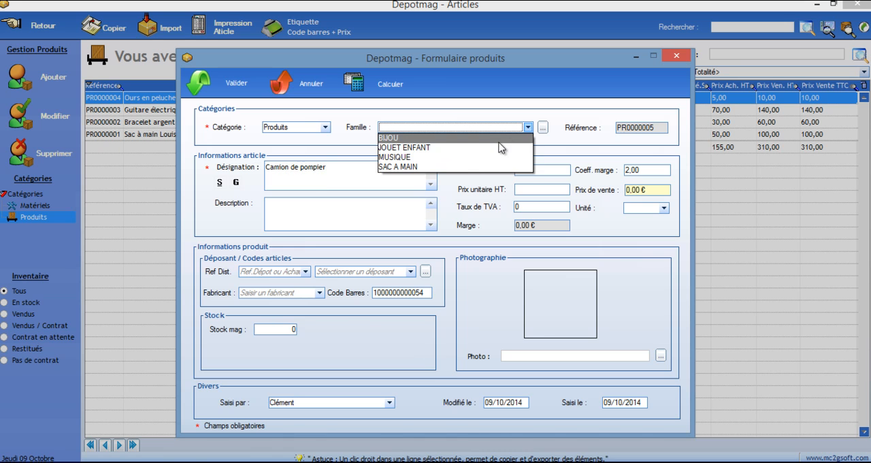
{"action": "left_click", "coordinate": [500, 148]}
Set the fire truck's purchase price excluding tax to 7 € and its margin coefficient to 2.30, updating the sale price
{"action": "left_click", "coordinate": [543, 170]}
{"action": "type", "text": "7"}
{"action": "left_click", "coordinate": [656, 167]}
{"action": "left_click", "coordinate": [640, 172]}
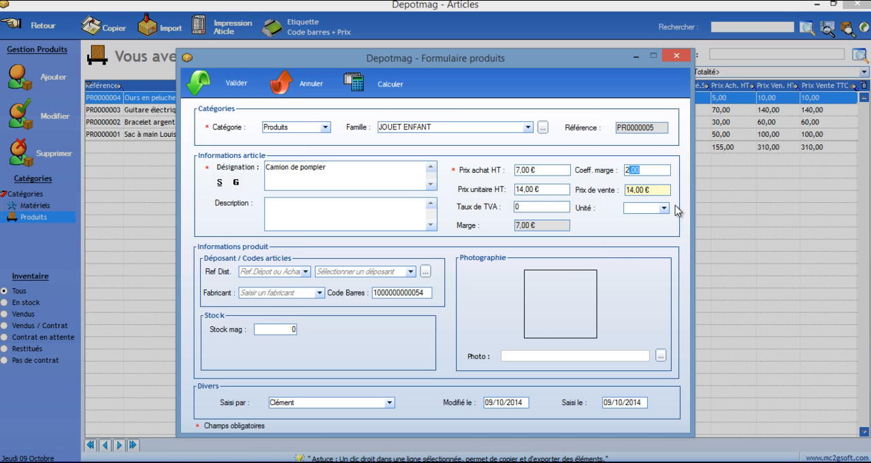
{"action": "left_click", "coordinate": [662, 191]}
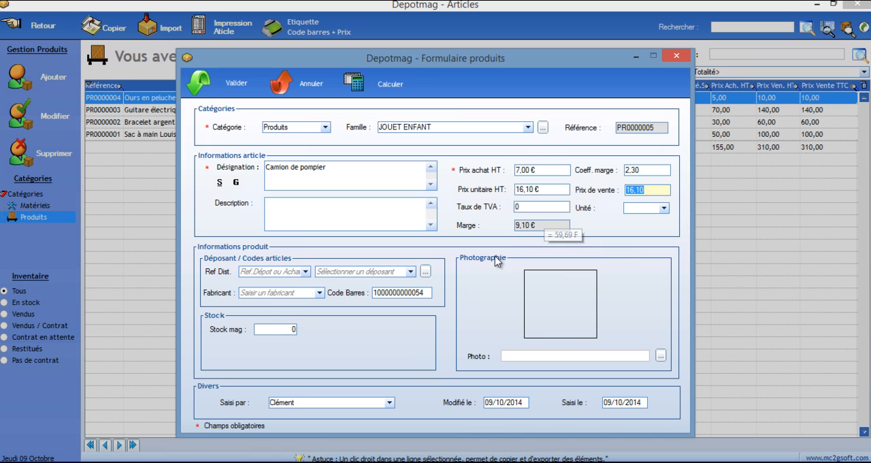
Assign the newly created depositor to the fire truck and save the article
{"action": "left_click", "coordinate": [414, 272]}
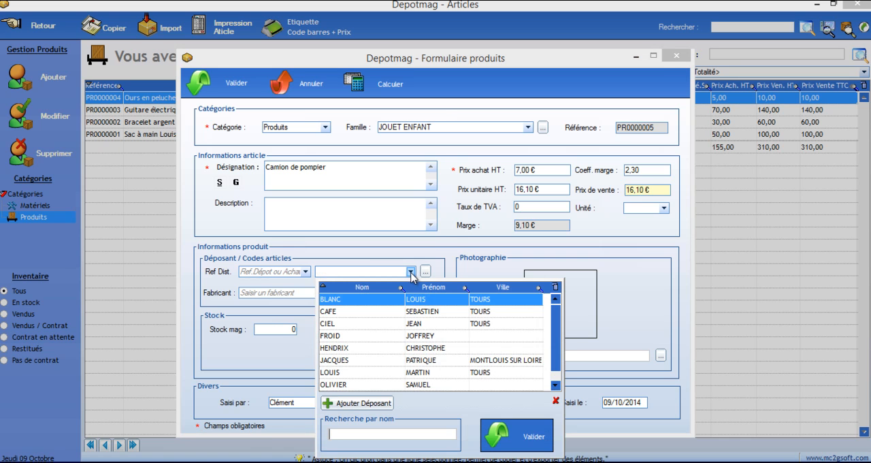
{"action": "left_click", "coordinate": [369, 315]}
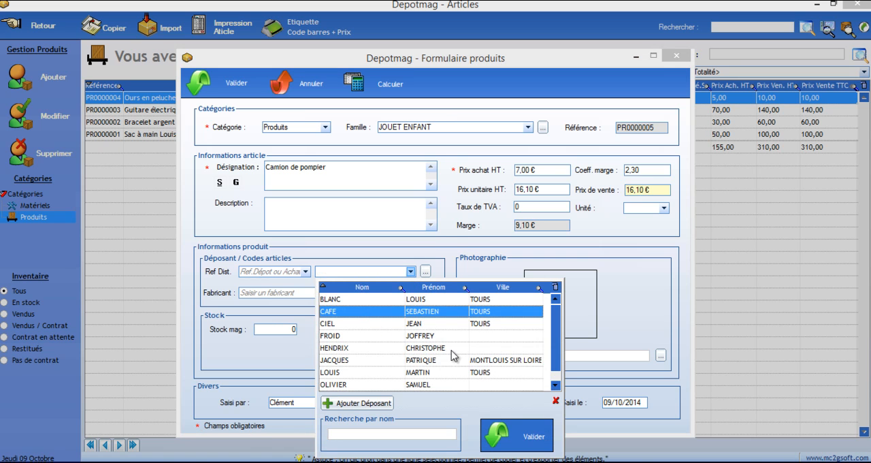
{"action": "left_click", "coordinate": [538, 432]}
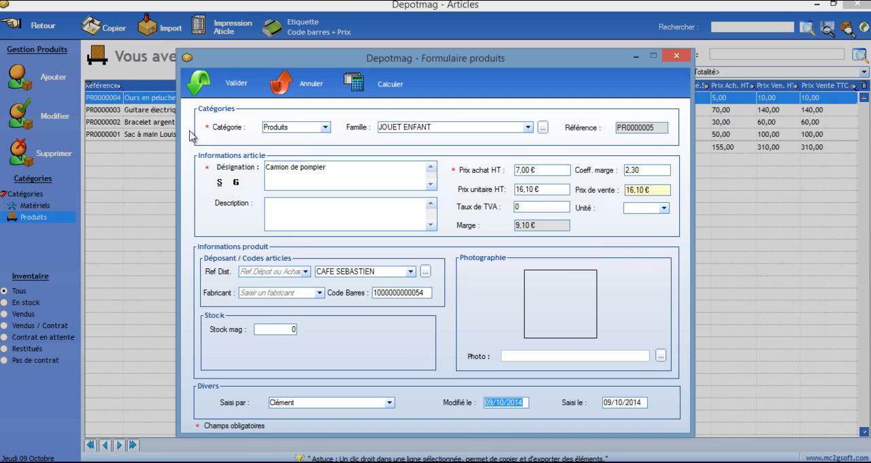
{"action": "left_click", "coordinate": [198, 83]}
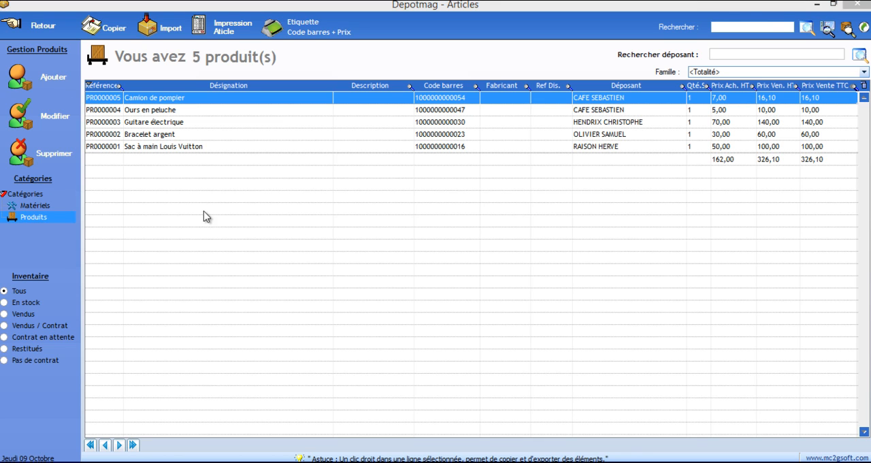
Start another article in the Produits category with the designation "Sac enfant"
{"action": "left_click", "coordinate": [66, 83]}
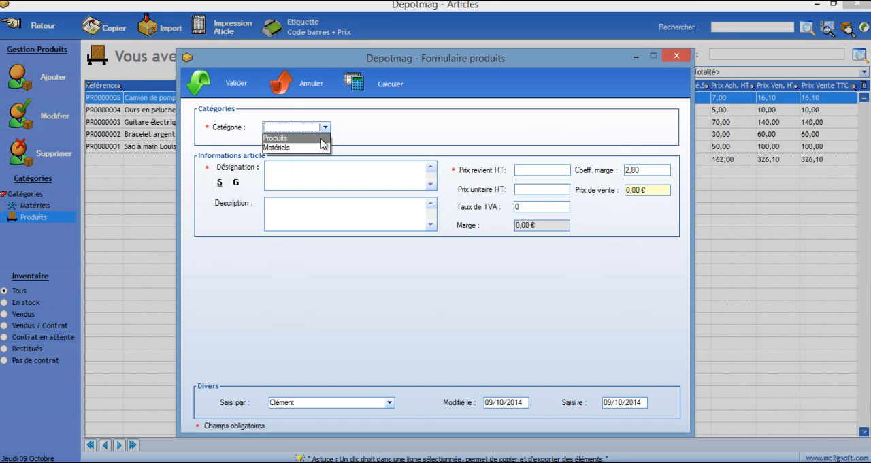
{"action": "left_click", "coordinate": [275, 138]}
{"action": "left_click", "coordinate": [318, 168]}
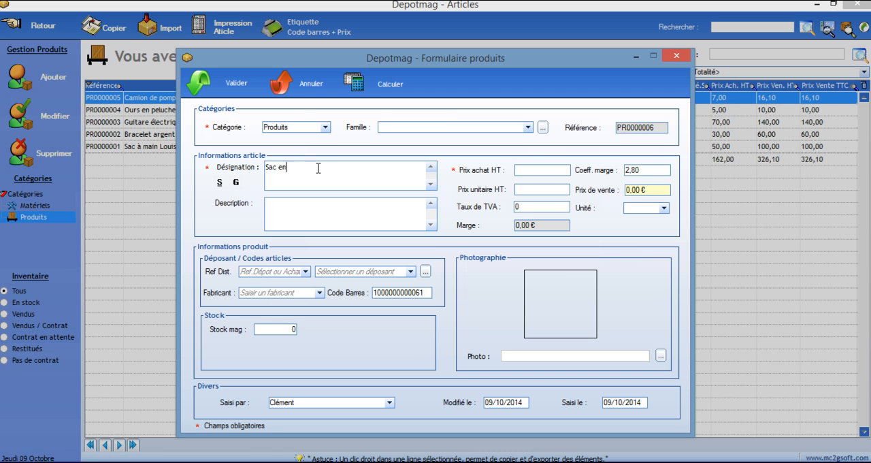
Create the product family SAC and assign it to the children's bag article
{"action": "left_click", "coordinate": [542, 127]}
{"action": "left_click", "coordinate": [704, 184]}
{"action": "type", "text": "SAC"}
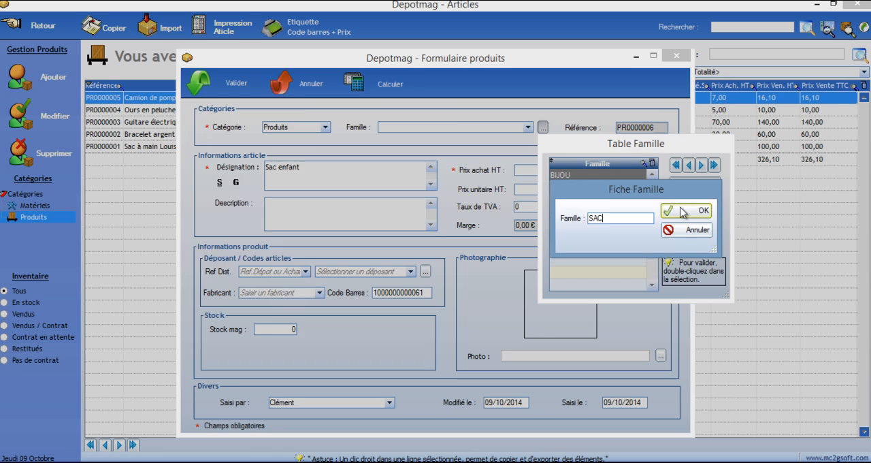
{"action": "left_click", "coordinate": [682, 209]}
{"action": "double_click", "coordinate": [576, 215]}
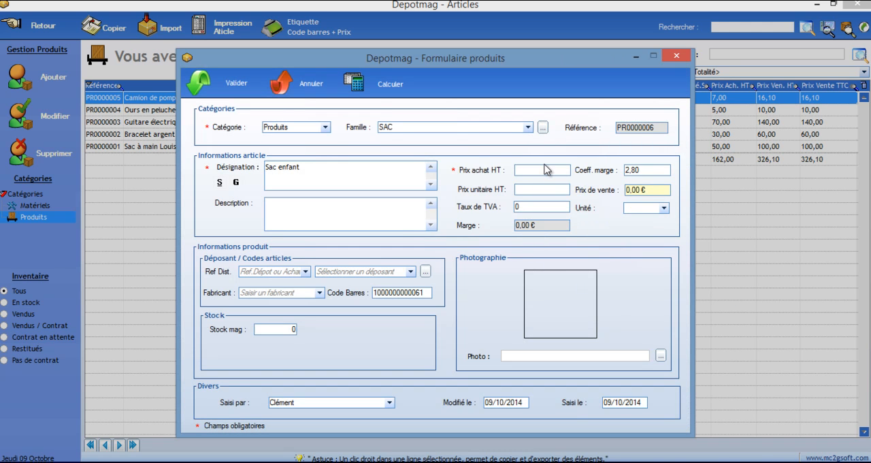
Set the children's bag's purchase price excluding tax to 8 € and its margin coefficient to 2.90, updating the sale price
{"action": "left_click", "coordinate": [644, 171]}
{"action": "left_click_drag", "start_coordinate": [633, 170], "coordinate": [644, 170]}
{"action": "type", "text": "9"}
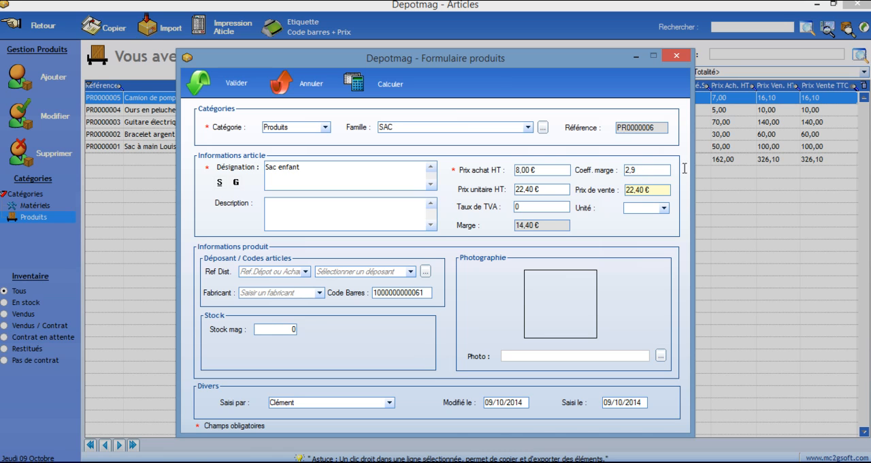
{"action": "left_click", "coordinate": [653, 190]}
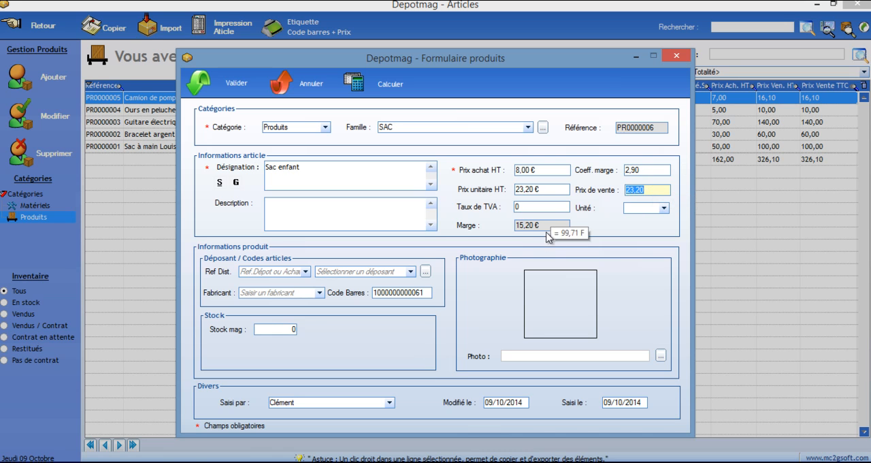
Assign the same depositor as the fire truck's to the children's bag and save the article
{"action": "left_click", "coordinate": [412, 273]}
{"action": "left_click", "coordinate": [392, 310]}
{"action": "left_click", "coordinate": [510, 428]}
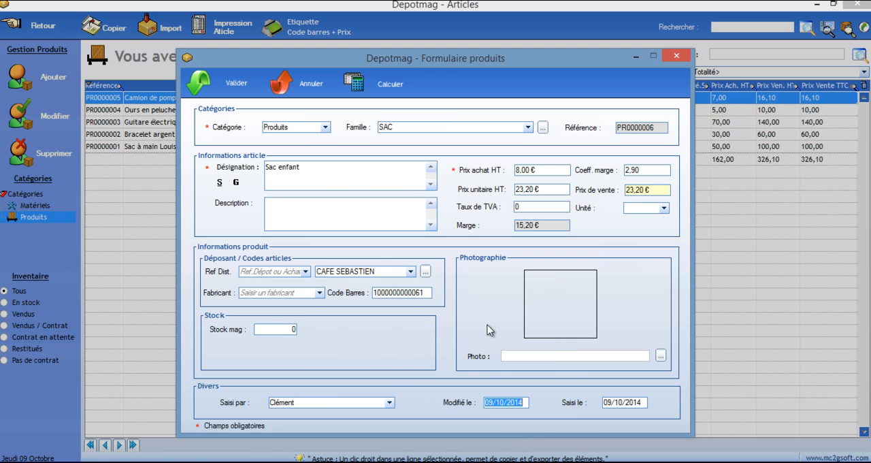
{"action": "left_click", "coordinate": [200, 86]}
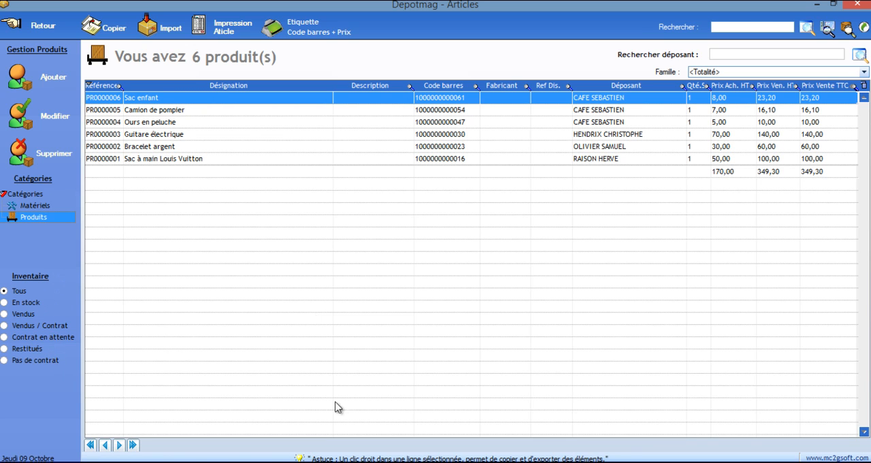
Filter the product list by the JOUET ENFANT family, and reset the filter to all families
{"action": "left_click", "coordinate": [864, 72]}
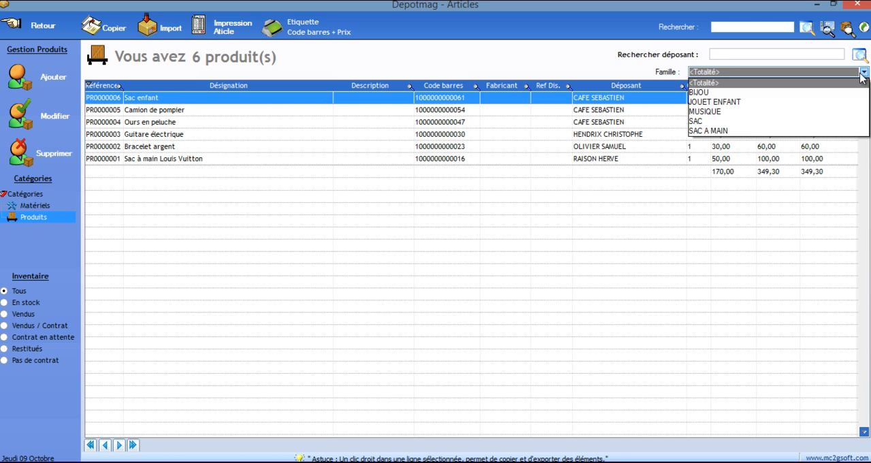
{"action": "left_click", "coordinate": [833, 102]}
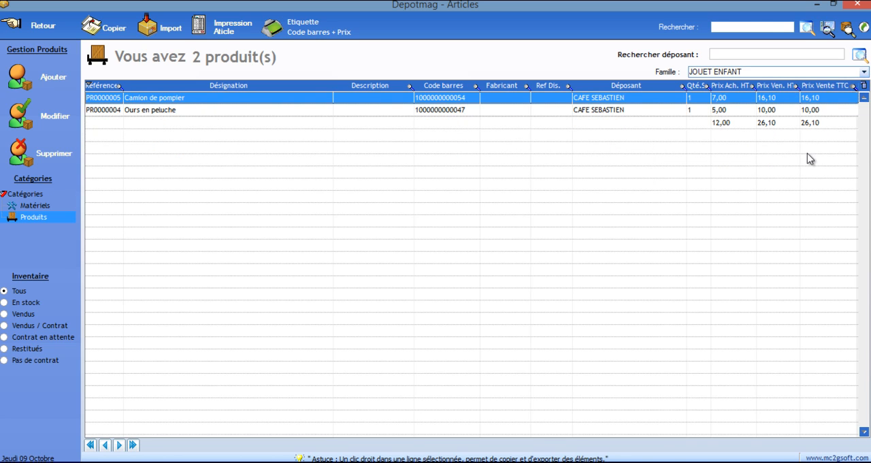
{"action": "left_click", "coordinate": [864, 71]}
{"action": "scroll", "coordinate": [819, 91], "scroll_direction": "up", "scroll_amount": 2}
{"action": "left_click", "coordinate": [820, 82]}
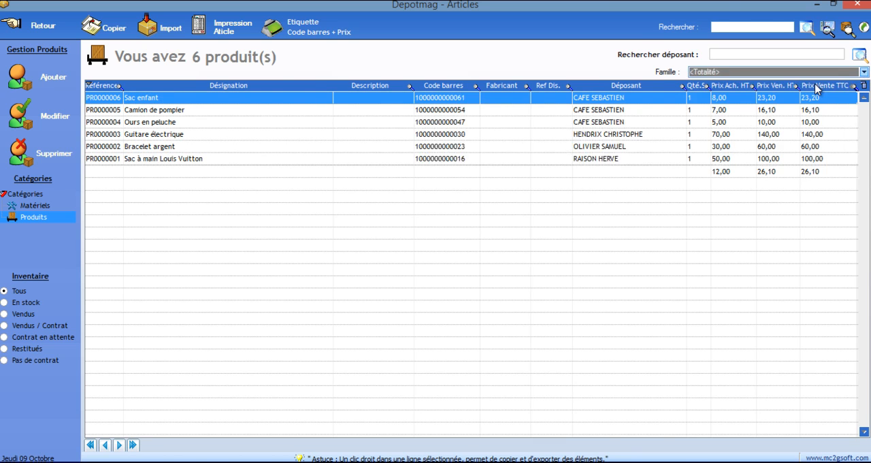
Copy the depositor's name from the children's bag row and search the product list for that depositor's articles
{"action": "right_click", "coordinate": [622, 101]}
{"action": "left_click", "coordinate": [627, 124]}
{"action": "left_click", "coordinate": [773, 57]}
{"action": "right_click", "coordinate": [773, 57]}
{"action": "left_click", "coordinate": [783, 121]}
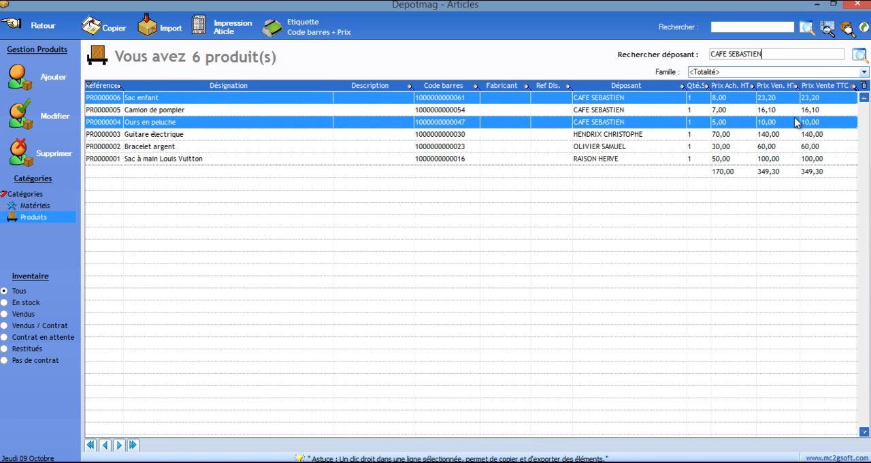
{"action": "left_click", "coordinate": [860, 54]}
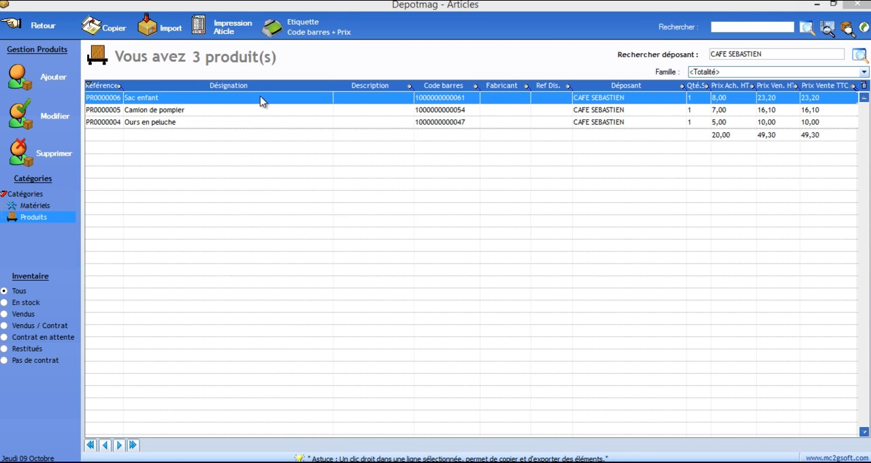
Select all of the depositor's articles for barcode and price label printing, with labels 65 mm wide and 45 mm high
{"action": "left_click_drag", "start_coordinate": [261, 102], "coordinate": [255, 122]}
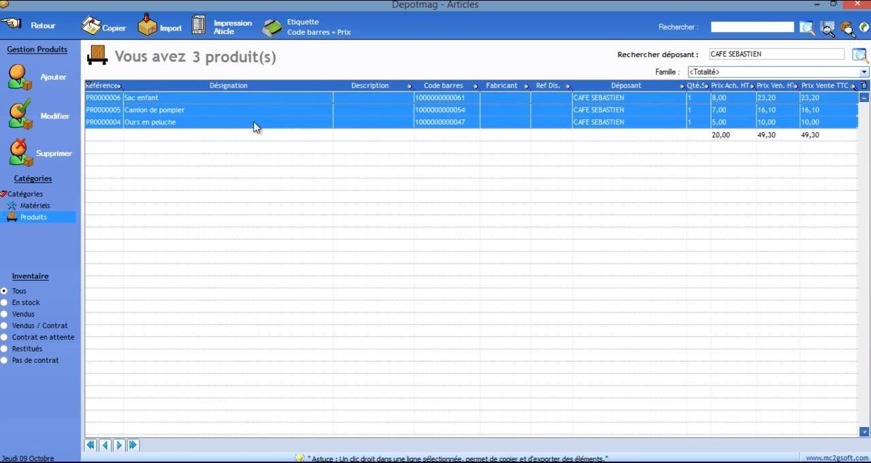
{"action": "left_click", "coordinate": [312, 27]}
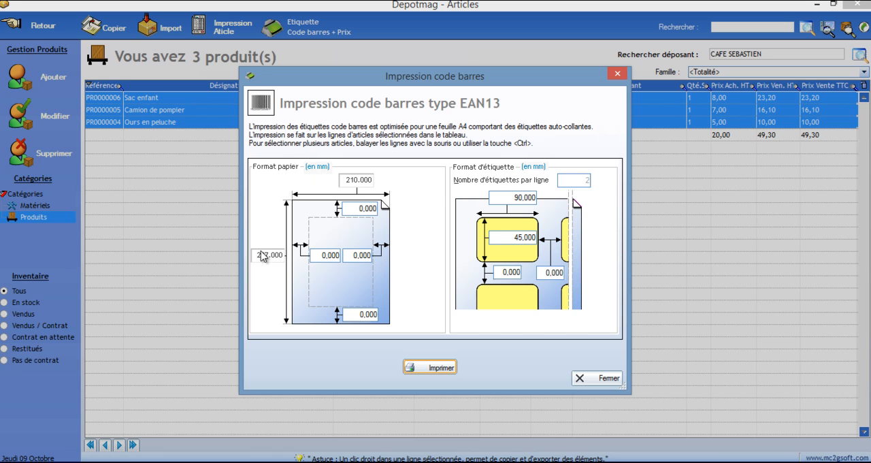
{"action": "left_click", "coordinate": [517, 197]}
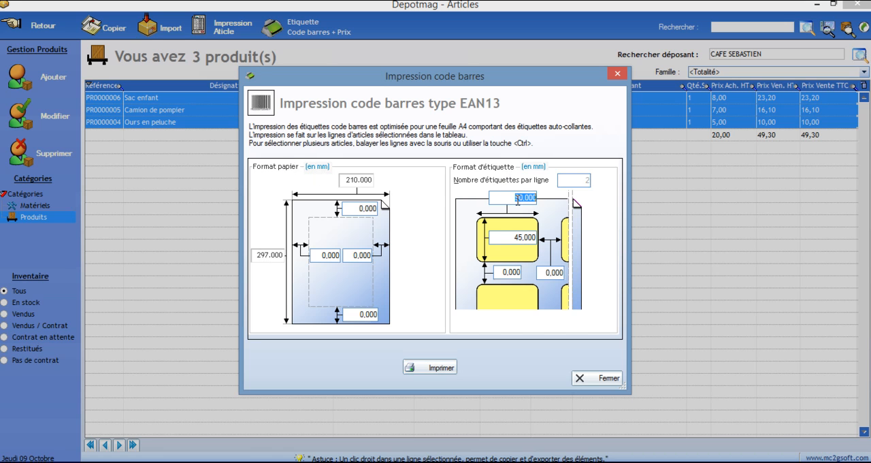
{"action": "type", "text": "65"}
{"action": "left_click", "coordinate": [518, 237]}
{"action": "type", "text": "45"}
{"action": "left_click", "coordinate": [511, 274]}
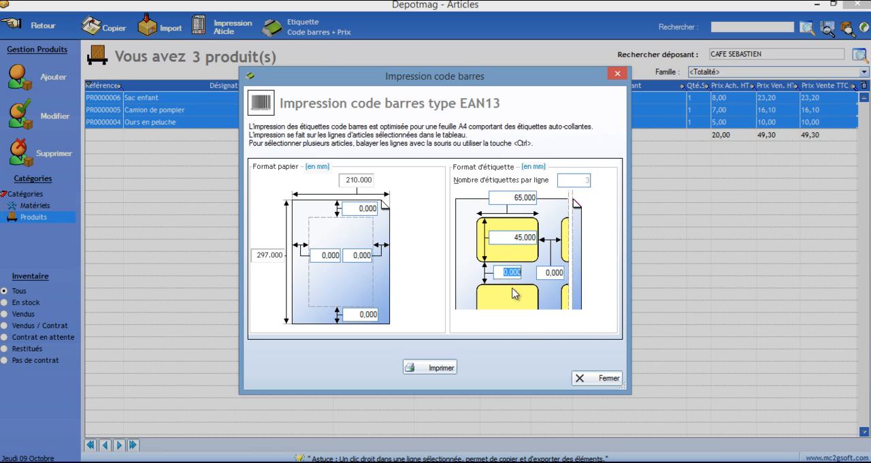
Preview the barcode label sheet for the selected articles and close the preview and label printing dialog
{"action": "left_click", "coordinate": [433, 371]}
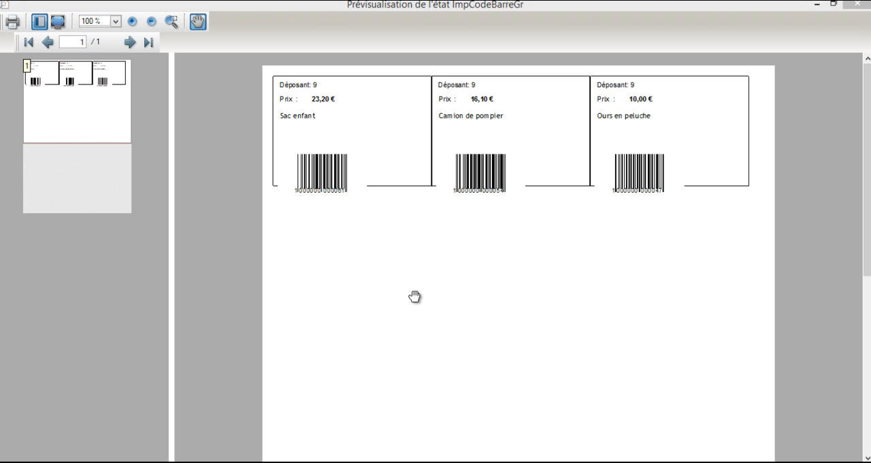
{"action": "left_click", "coordinate": [857, 6]}
{"action": "left_click", "coordinate": [610, 379]}
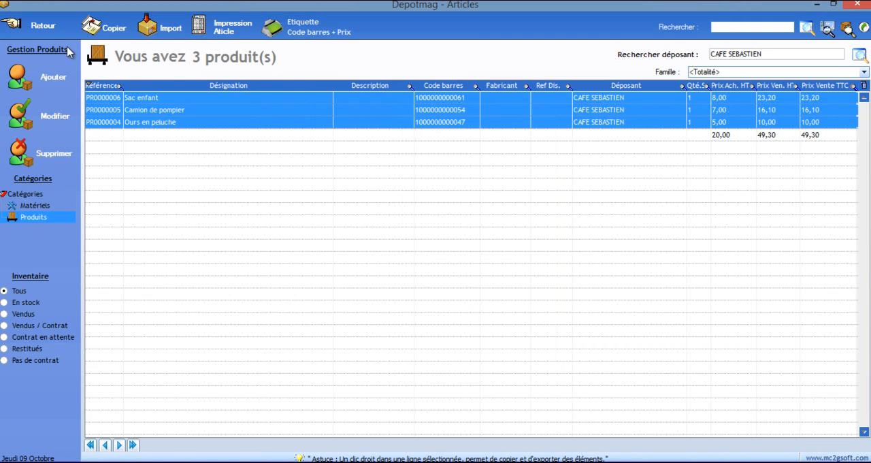
Return to the main menu, sign in as administrator with the remembered password, and open the invoice and deposit history
{"action": "left_click", "coordinate": [34, 30]}
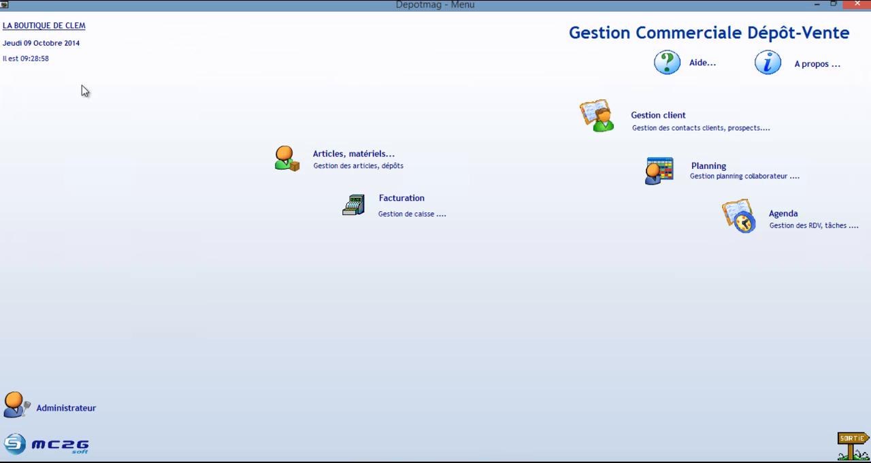
{"action": "left_click", "coordinate": [74, 411]}
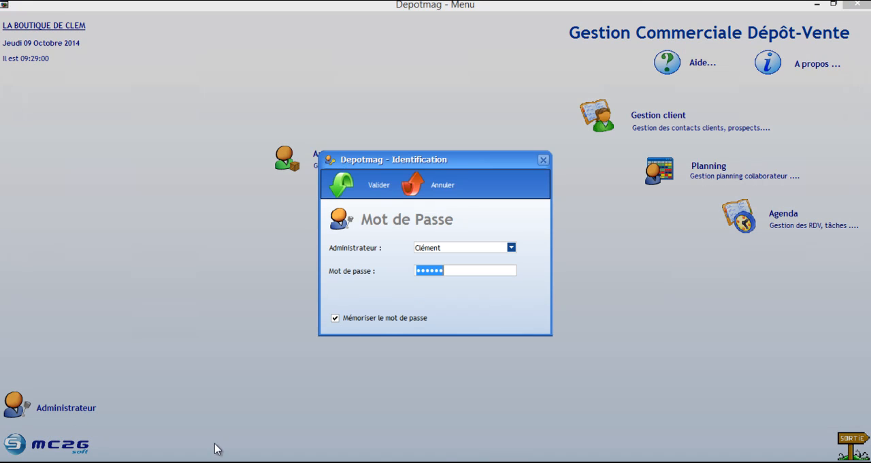
{"action": "left_click", "coordinate": [347, 182]}
{"action": "left_click", "coordinate": [503, 246]}
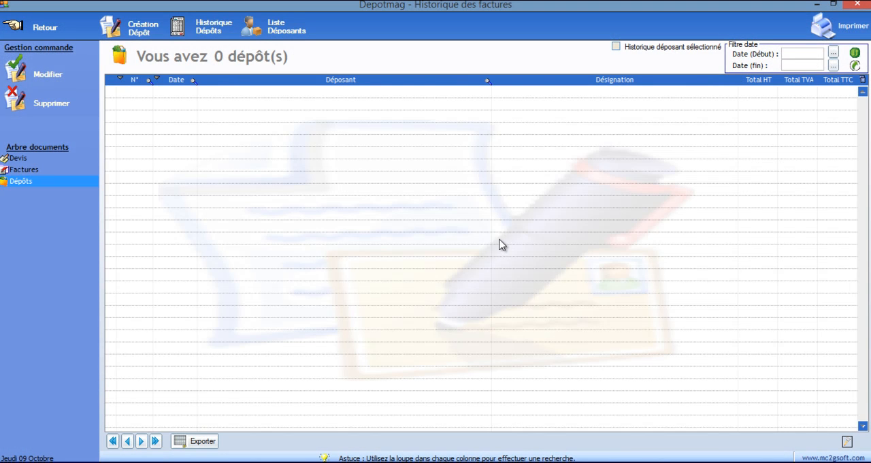
Create a new deposit for the children's bag's depositor and add all of that depositor's articles to it
{"action": "left_click", "coordinate": [134, 30]}
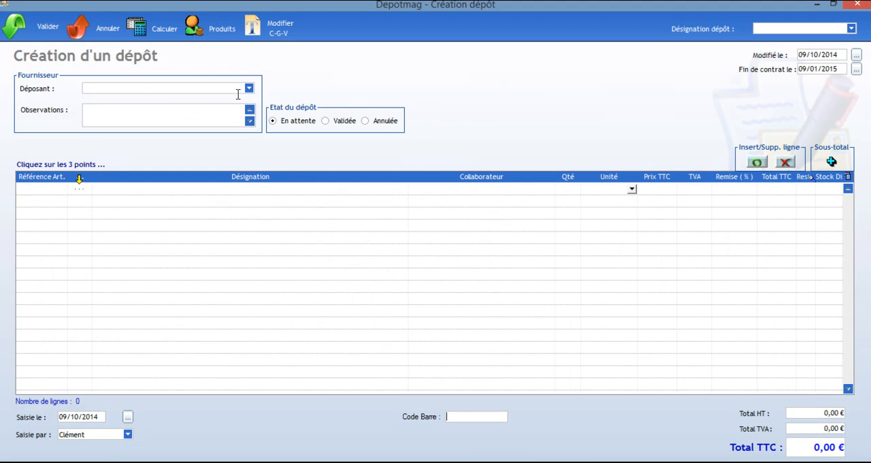
{"action": "left_click", "coordinate": [250, 88]}
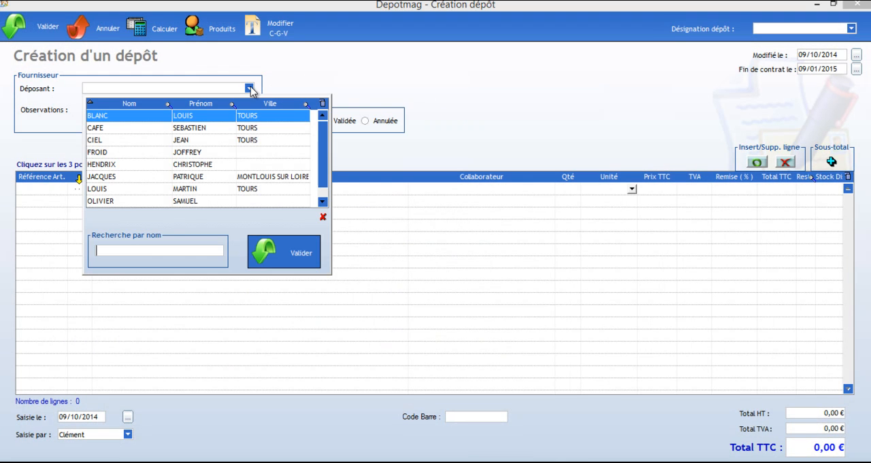
{"action": "left_click", "coordinate": [146, 128]}
{"action": "left_click", "coordinate": [274, 255]}
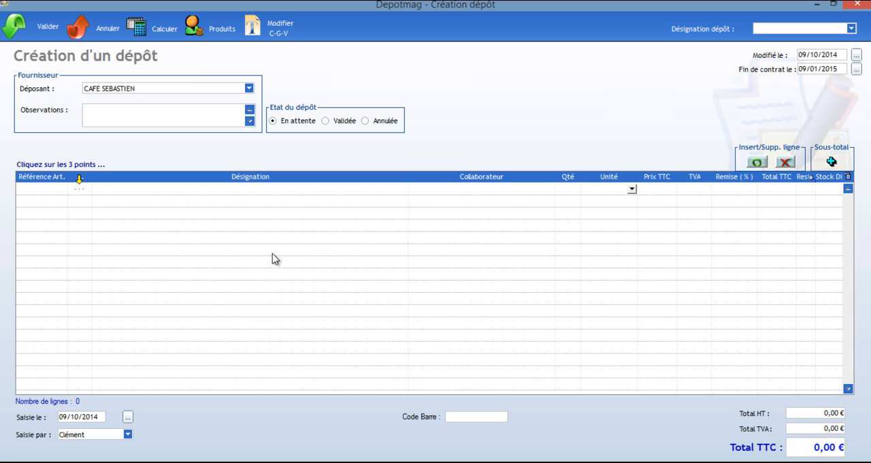
{"action": "left_click", "coordinate": [80, 189]}
{"action": "left_click", "coordinate": [139, 136]}
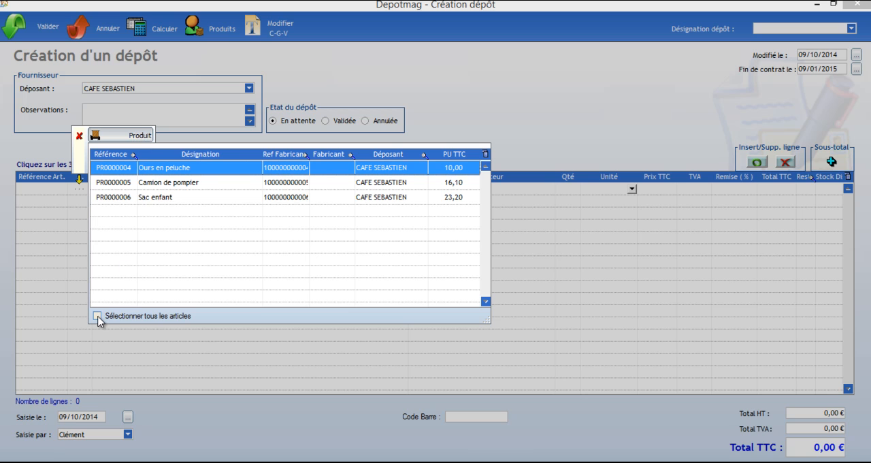
{"action": "left_click", "coordinate": [98, 317]}
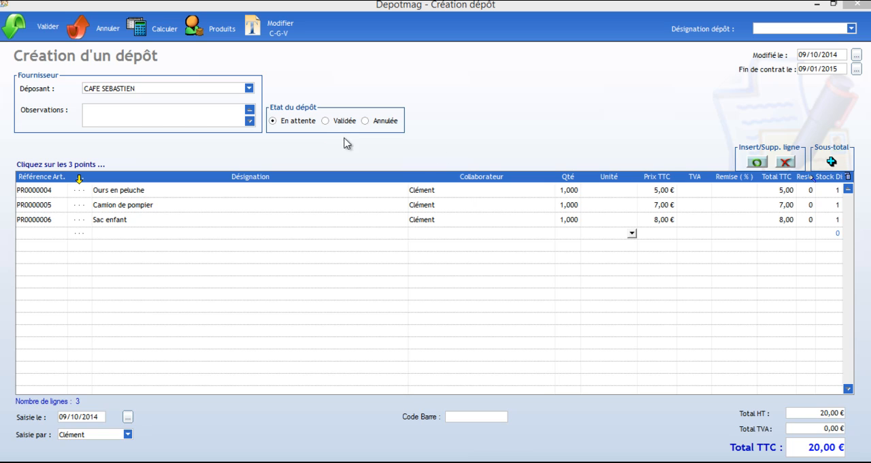
Set the deposit's contract end date to 06/11/2014
{"action": "left_click", "coordinate": [856, 68]}
{"action": "left_click", "coordinate": [835, 85]}
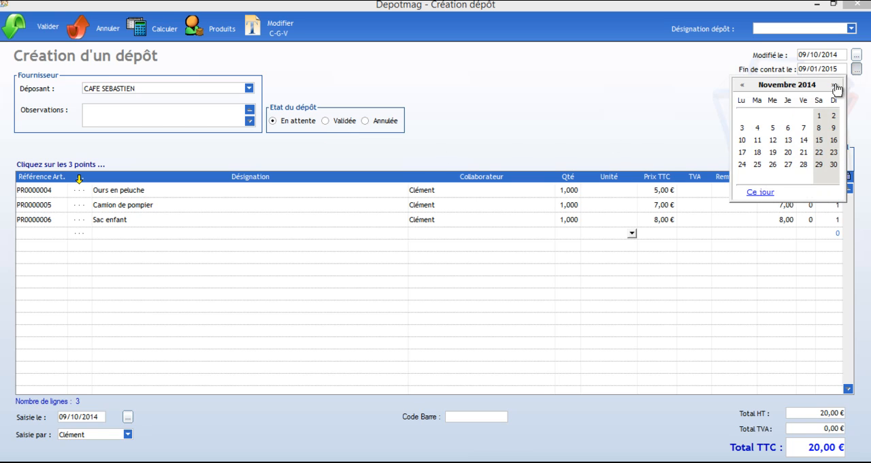
{"action": "left_click", "coordinate": [788, 130]}
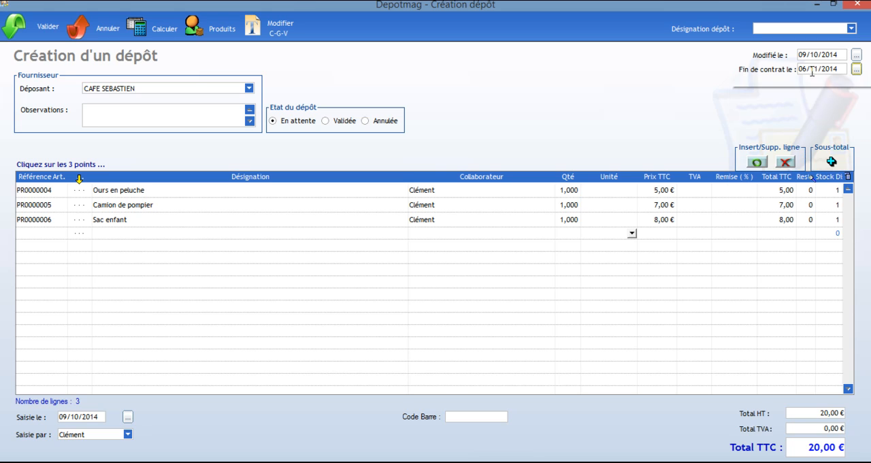
Open the general conditions text of the deposit contract for review and validate it
{"action": "left_click", "coordinate": [276, 28]}
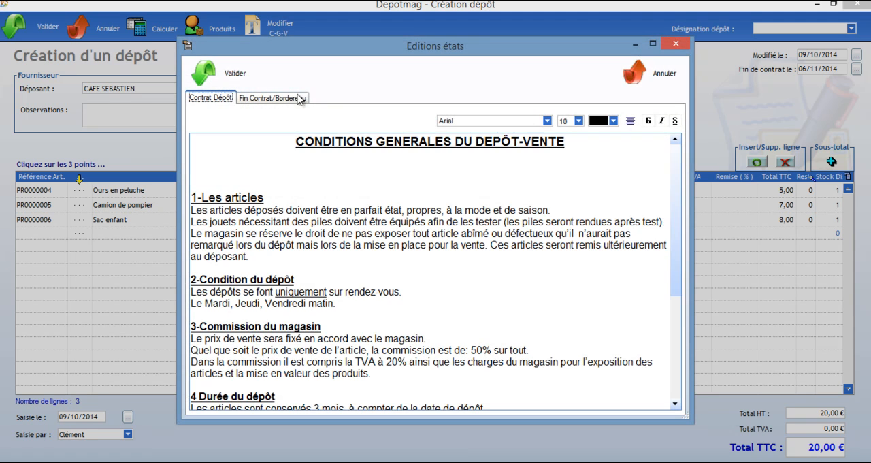
{"action": "key", "text": "ctrl+a"}
{"action": "left_click", "coordinate": [284, 193]}
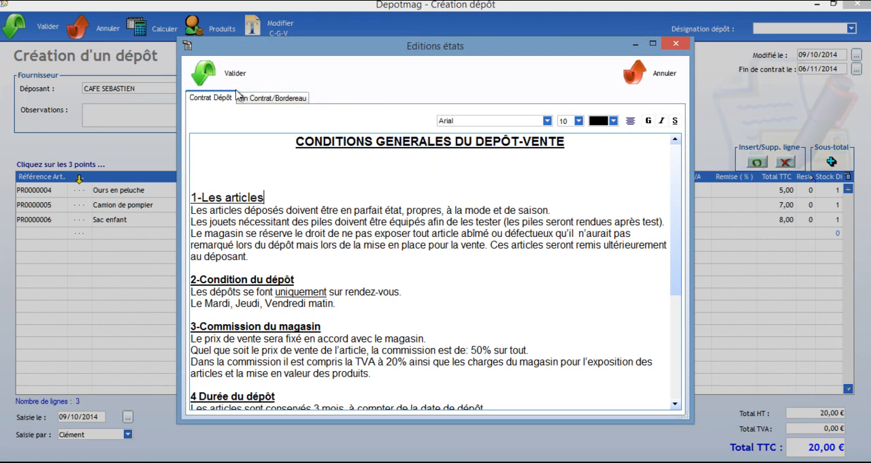
{"action": "left_click", "coordinate": [204, 73]}
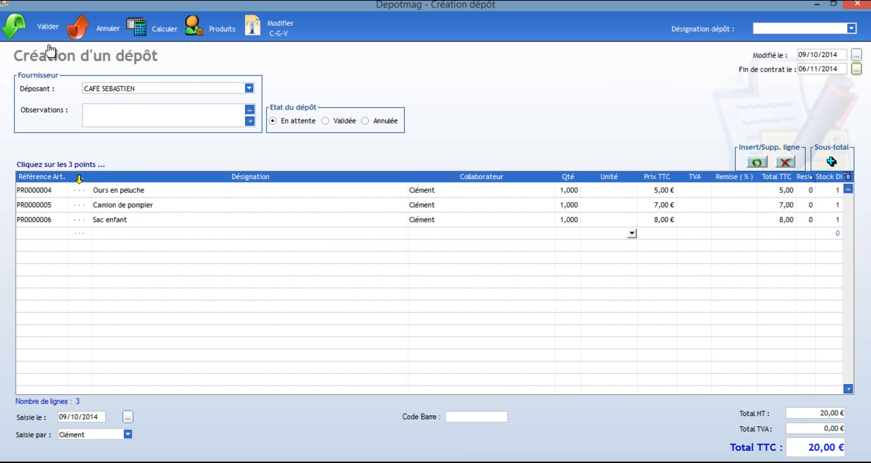
Validate the deposit with contract printing, look through the contract preview, and close it
{"action": "left_click", "coordinate": [32, 27]}
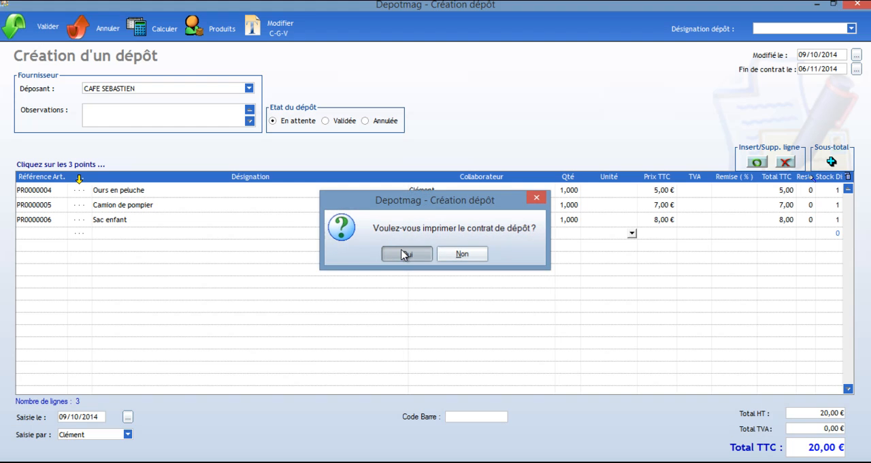
{"action": "left_click", "coordinate": [400, 251]}
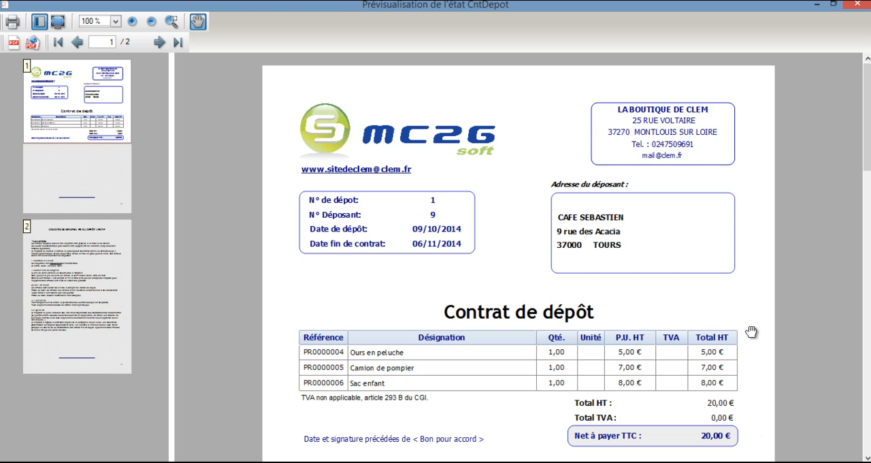
{"action": "scroll", "coordinate": [779, 286], "scroll_direction": "down", "scroll_amount": 1}
{"action": "left_click_drag", "start_coordinate": [780, 287], "coordinate": [718, 10]}
{"action": "mouse_move", "coordinate": [712, 421]}
{"action": "left_mouse_down"}
{"action": "mouse_move", "coordinate": [694, 342]}
{"action": "mouse_move", "coordinate": [671, 83]}
{"action": "mouse_move", "coordinate": [712, 462]}
{"action": "left_mouse_up"}
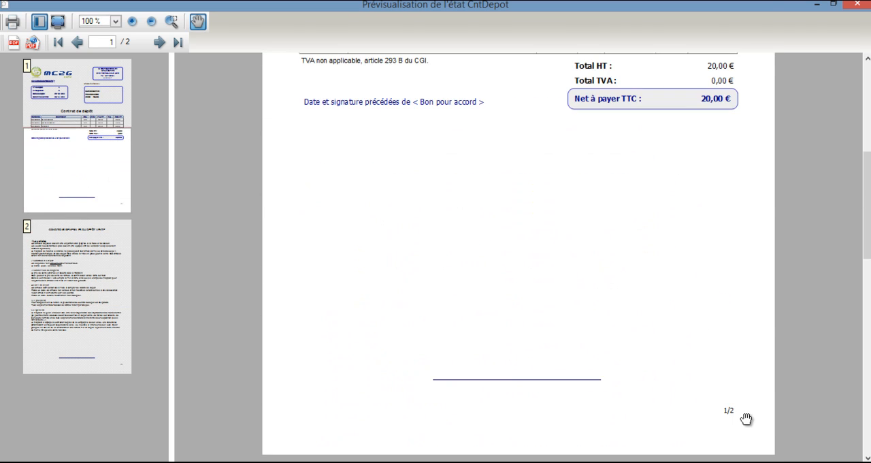
{"action": "left_click_drag", "start_coordinate": [706, 201], "coordinate": [724, 462]}
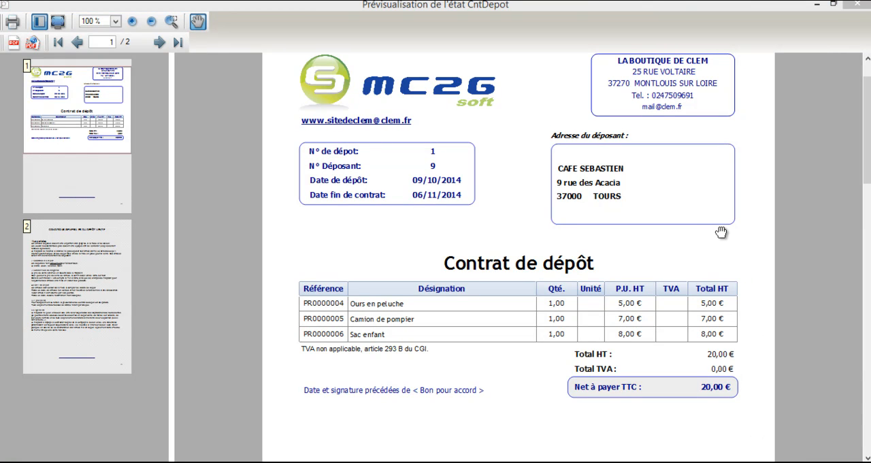
{"action": "left_click", "coordinate": [860, 6]}
Go back to the main menu, open the billing module, and validate the cash register opening with a 34,00 float
{"action": "left_click", "coordinate": [56, 34]}
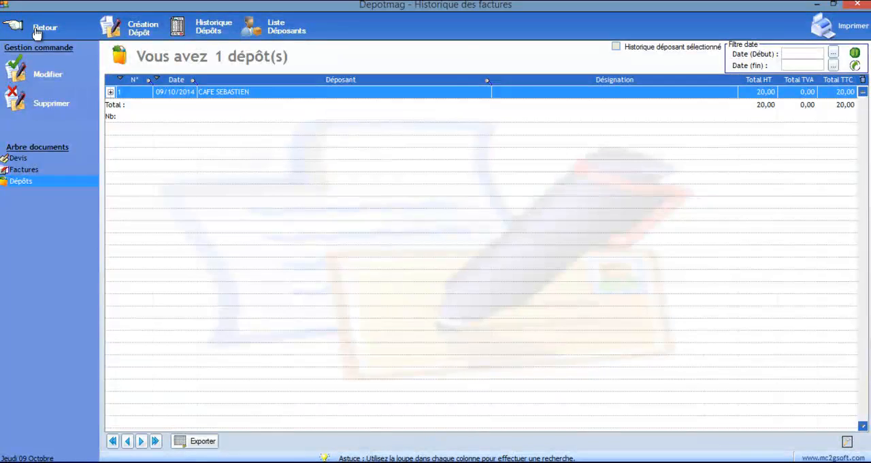
{"action": "left_click", "coordinate": [56, 34]}
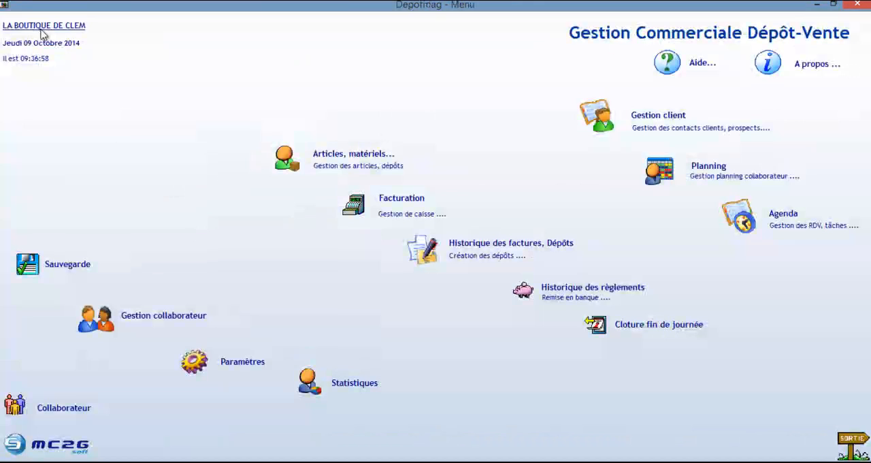
{"action": "left_click", "coordinate": [420, 203]}
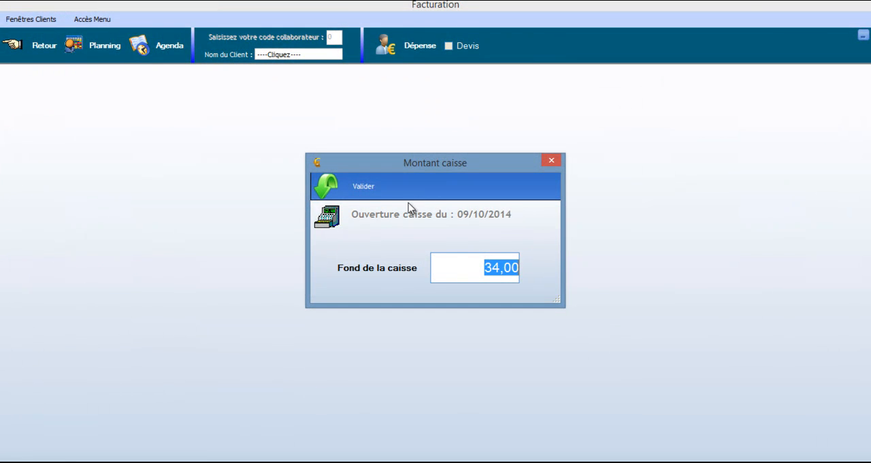
{"action": "left_click", "coordinate": [335, 187]}
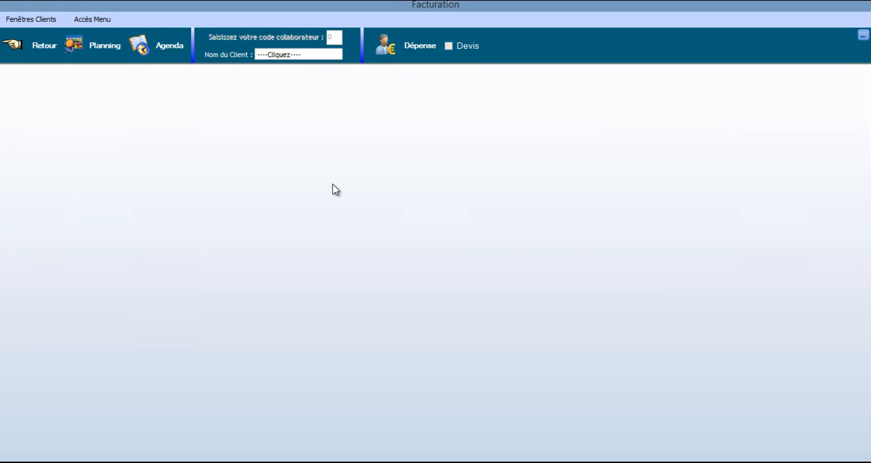
Start an invoice for a walk-in customer using the "Client de passage" option
{"action": "left_click", "coordinate": [295, 55]}
{"action": "left_click", "coordinate": [403, 219]}
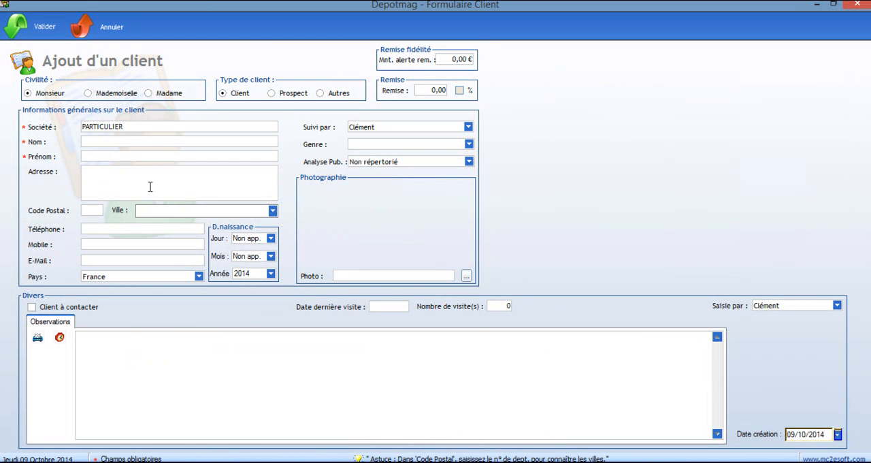
{"action": "left_click", "coordinate": [95, 27]}
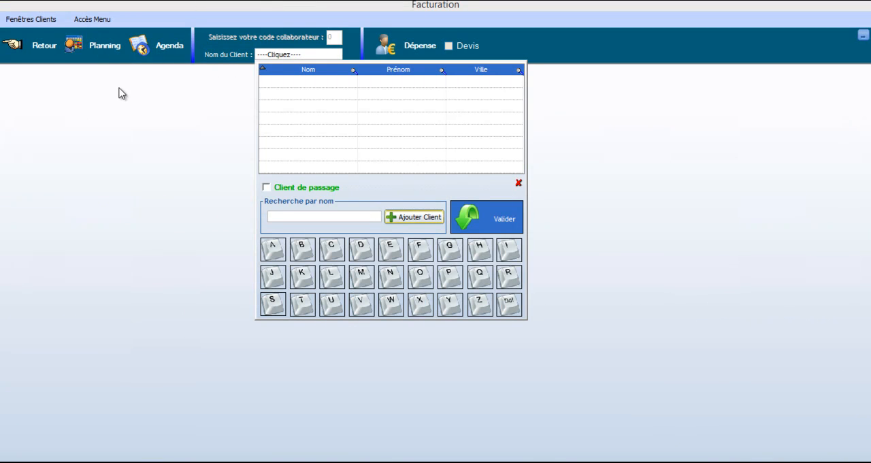
{"action": "left_click", "coordinate": [266, 189]}
{"action": "left_click", "coordinate": [502, 220]}
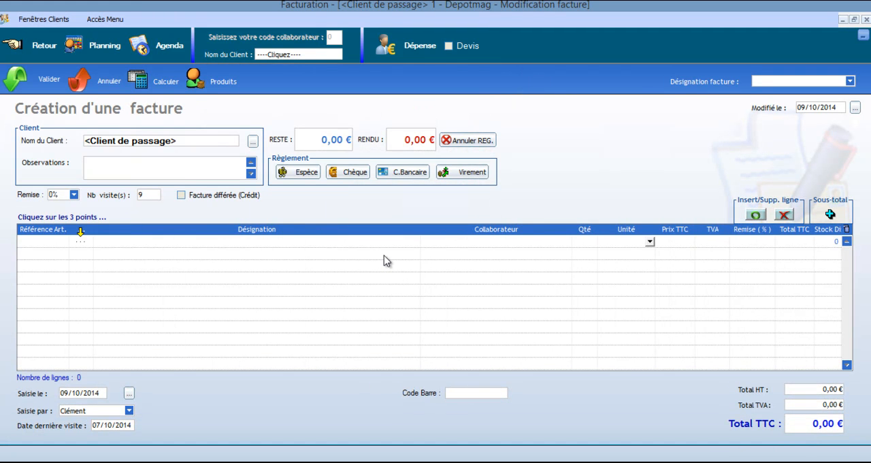
Add the product "Ours en peluche" to the first invoice line by searching the product list for "Ours"
{"action": "left_click", "coordinate": [82, 242]}
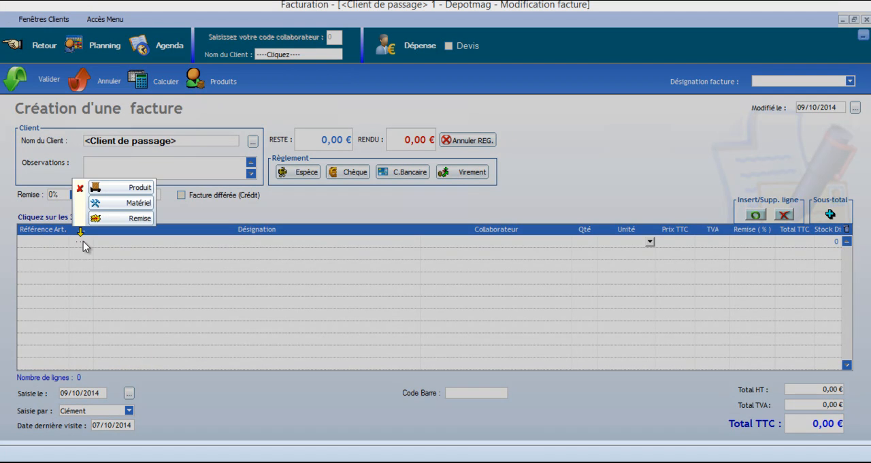
{"action": "left_click", "coordinate": [139, 187]}
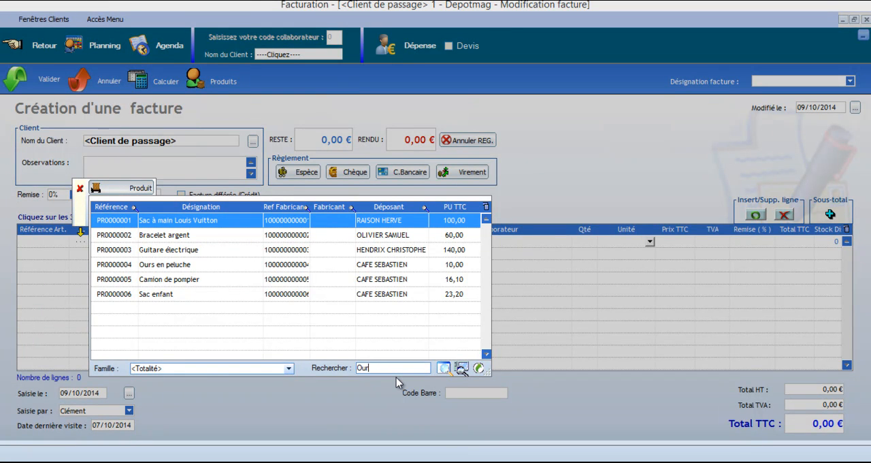
{"action": "key", "text": "Tab"}
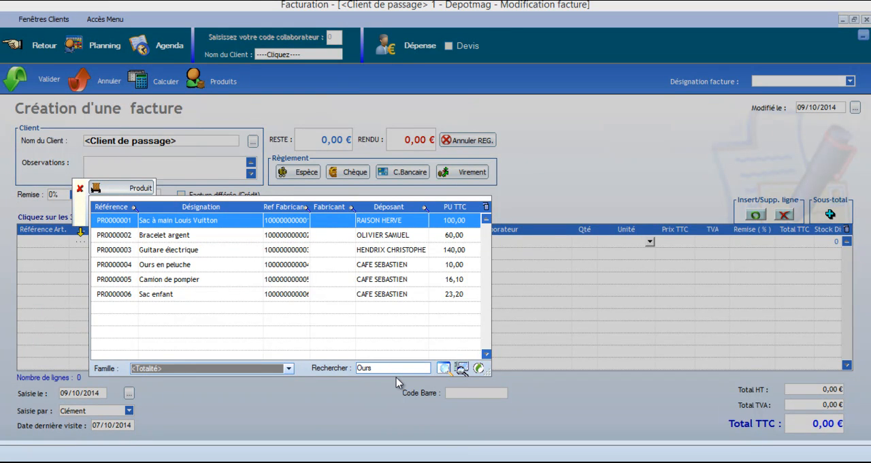
{"action": "left_click", "coordinate": [444, 370]}
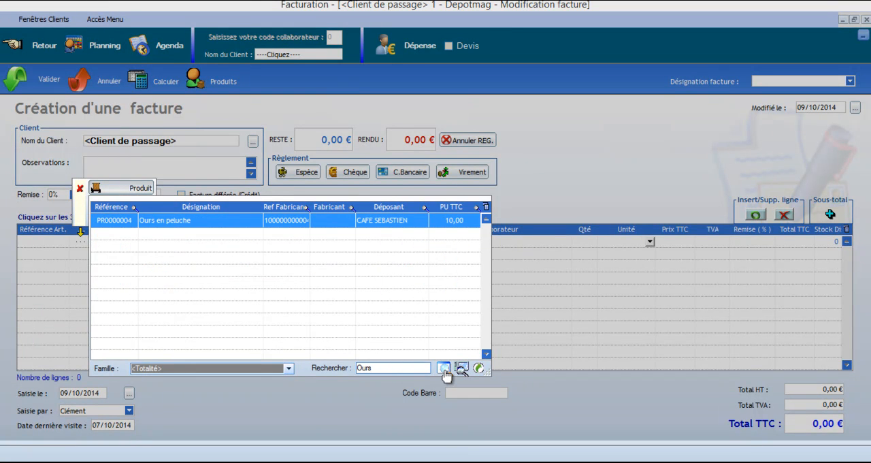
{"action": "double_click", "coordinate": [172, 226]}
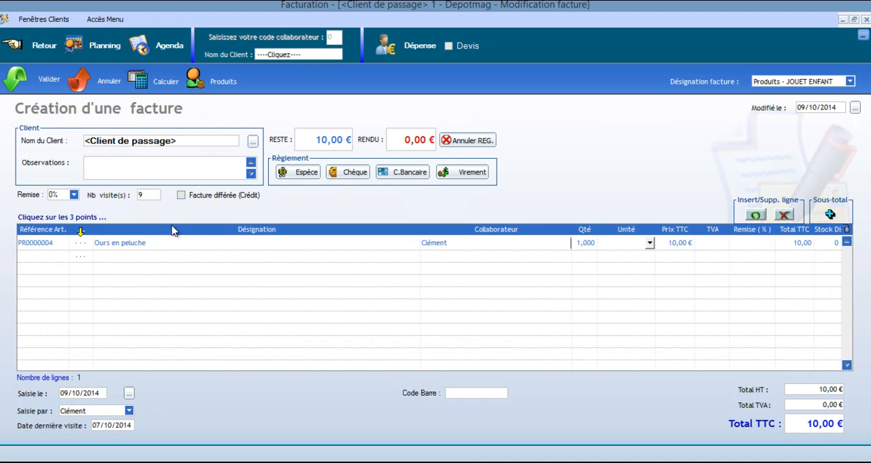
Add the product "Camion de pompier" to the second invoice line
{"action": "left_click", "coordinate": [80, 262]}
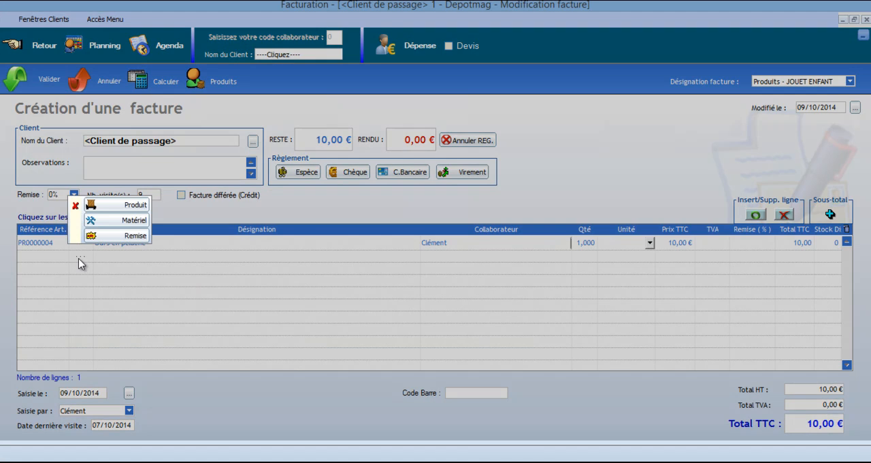
{"action": "left_click", "coordinate": [131, 205]}
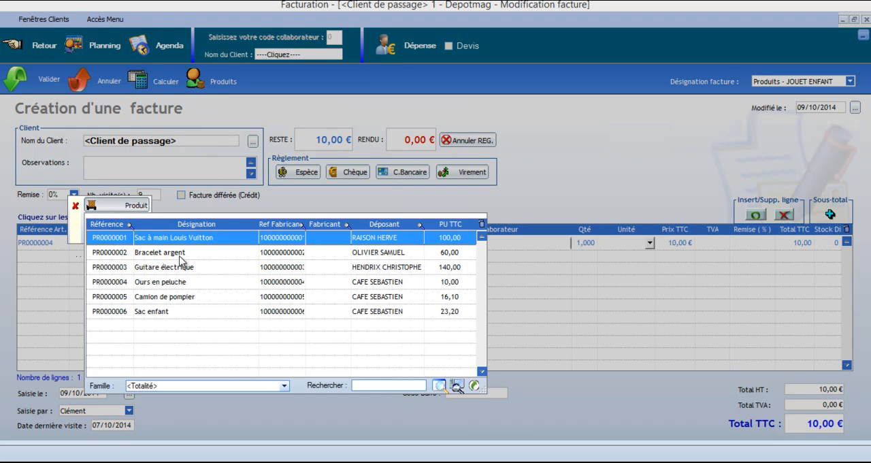
{"action": "left_click", "coordinate": [176, 298]}
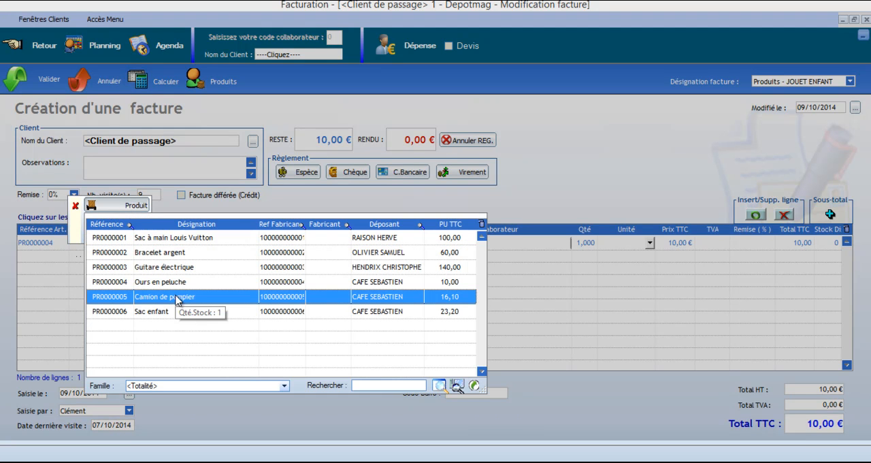
{"action": "double_click", "coordinate": [368, 297]}
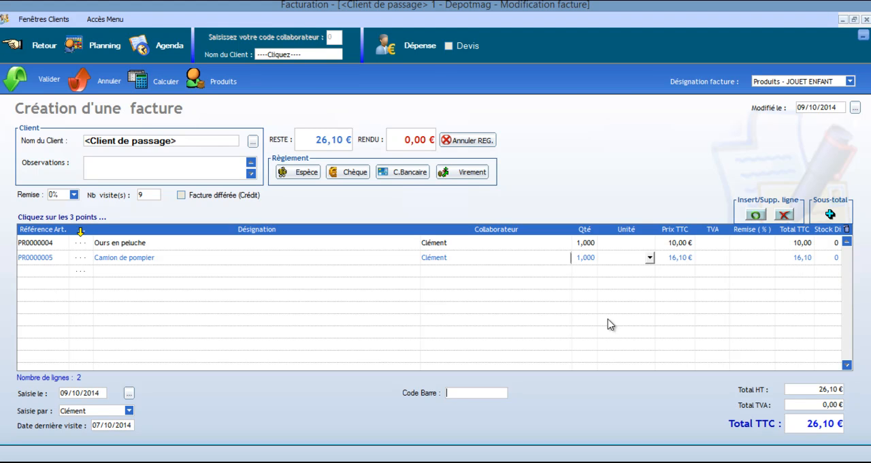
Apply a 5% discount to the "Camion de pompier" invoice line
{"action": "left_click", "coordinate": [759, 261]}
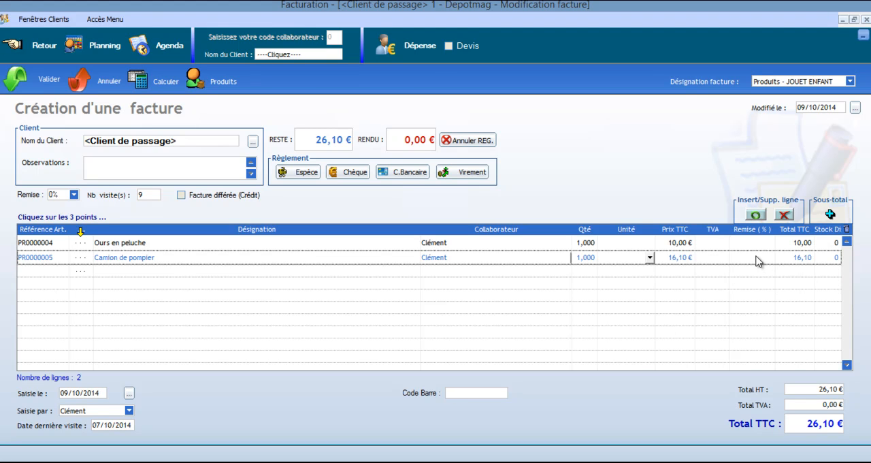
{"action": "left_click", "coordinate": [754, 260]}
{"action": "left_click", "coordinate": [712, 386]}
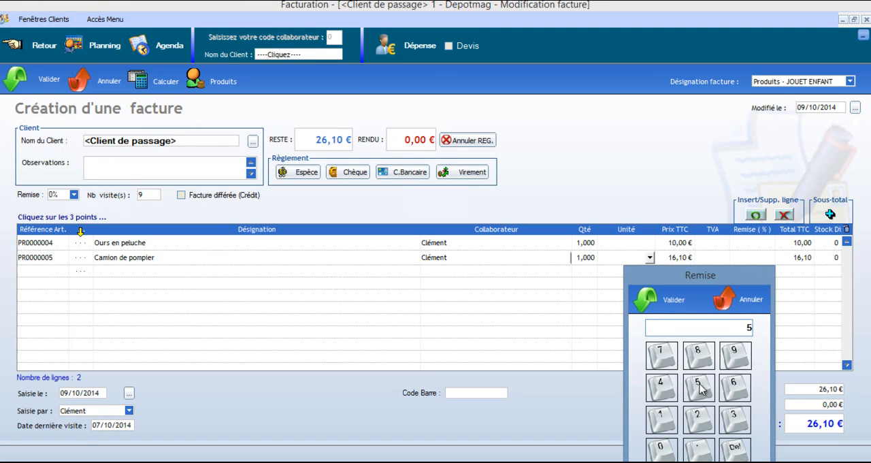
{"action": "left_click", "coordinate": [645, 299]}
{"action": "mouse_move", "coordinate": [812, 266]}
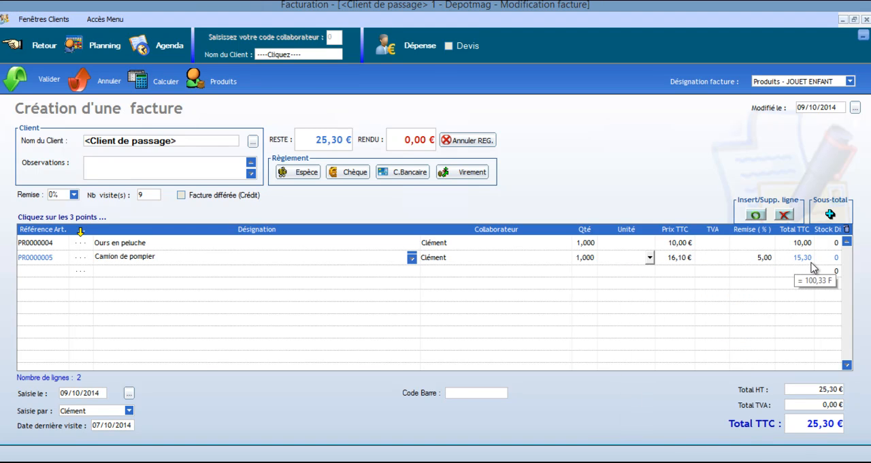
Record full payment of the invoice by cheque, validate it with printing, and close the invoice preview
{"action": "left_click", "coordinate": [354, 180]}
{"action": "left_click", "coordinate": [349, 215]}
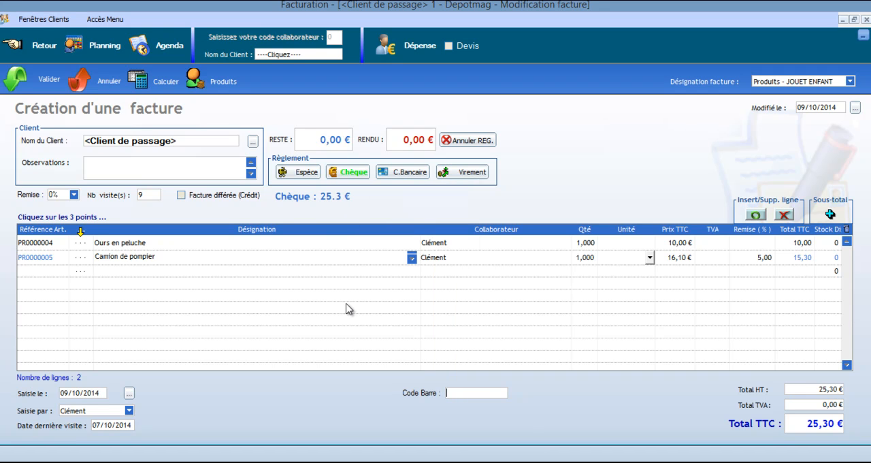
{"action": "left_click", "coordinate": [25, 79]}
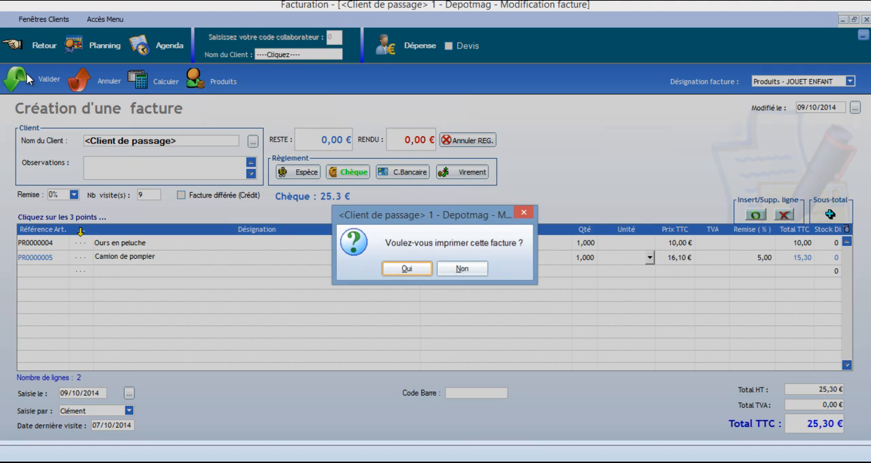
{"action": "left_click", "coordinate": [429, 271]}
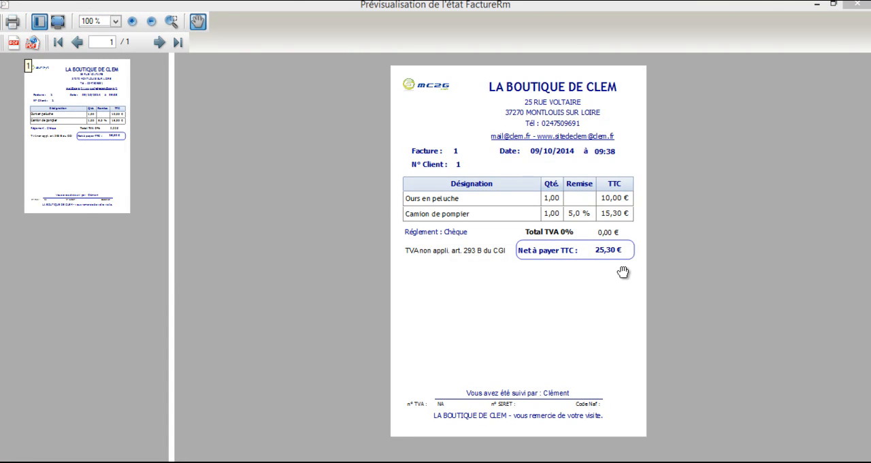
{"action": "left_click", "coordinate": [856, 5]}
Return to the main menu and open deposit no. 1 for modification from the invoice and deposit history
{"action": "left_click", "coordinate": [14, 48]}
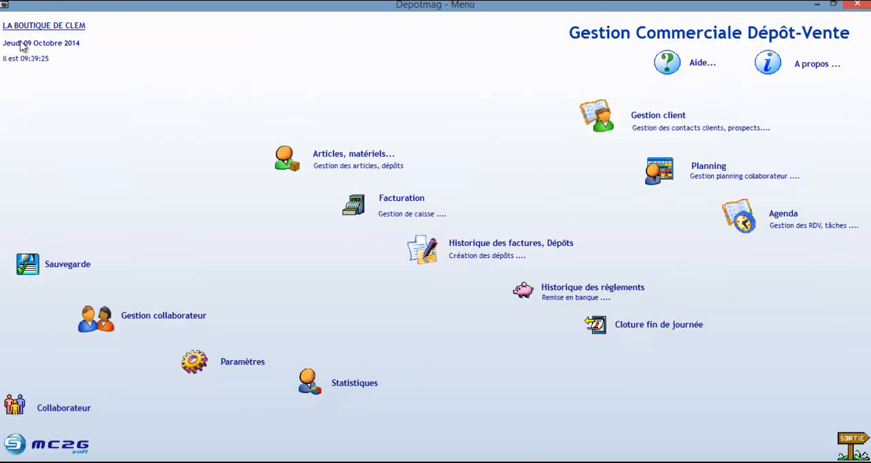
{"action": "left_click", "coordinate": [500, 246]}
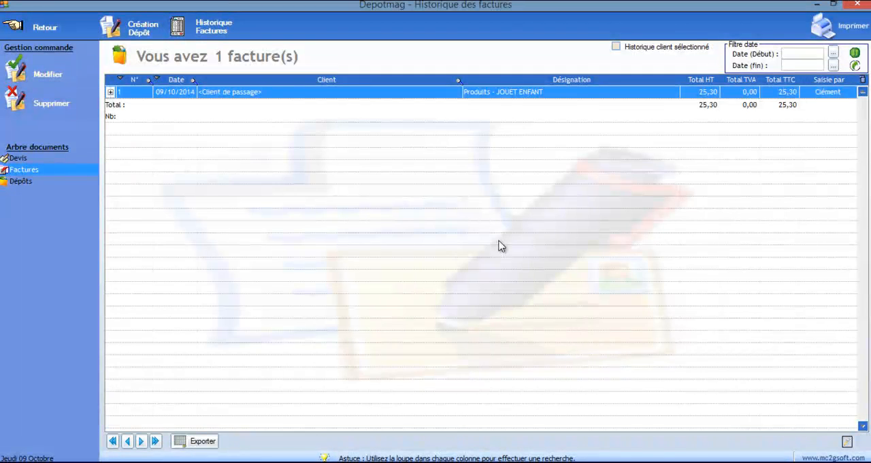
{"action": "left_click", "coordinate": [17, 182]}
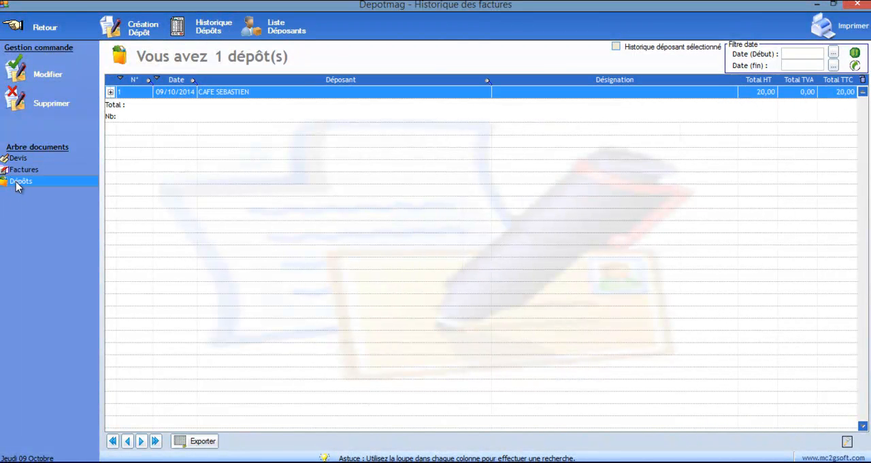
{"action": "double_click", "coordinate": [247, 92]}
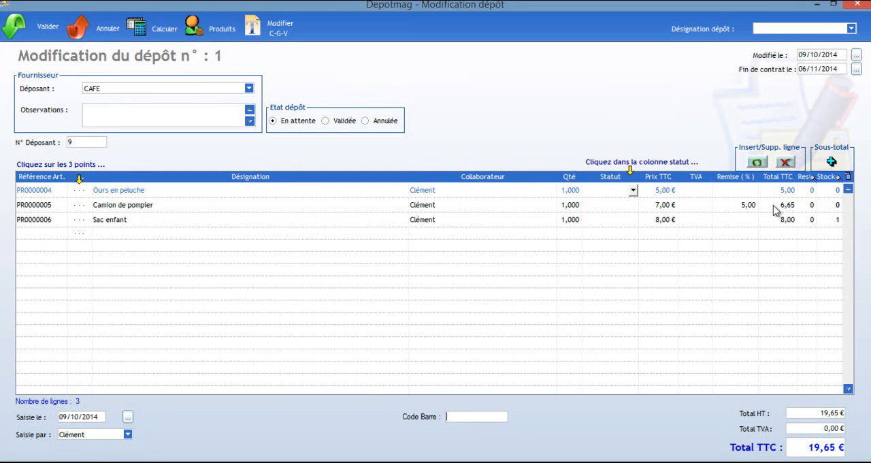
Set the status of the "Ours en peluche" and "Camion de pompier" deposit lines to "Payé"
{"action": "left_click", "coordinate": [633, 192]}
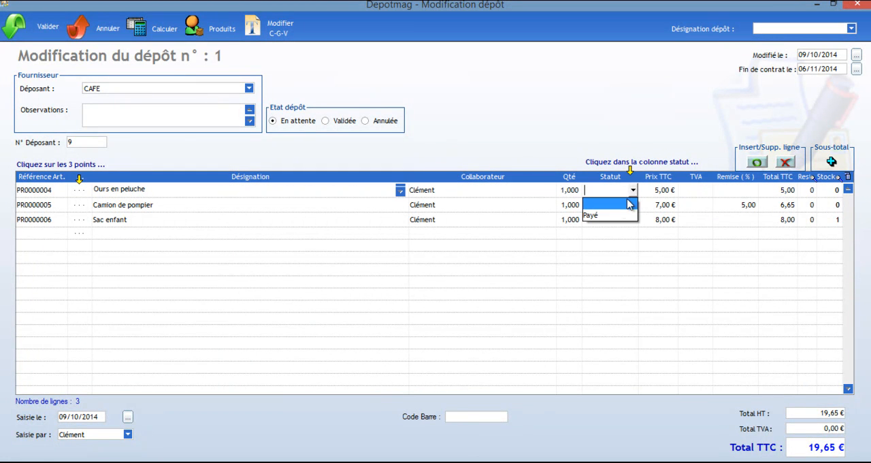
{"action": "left_click", "coordinate": [618, 214]}
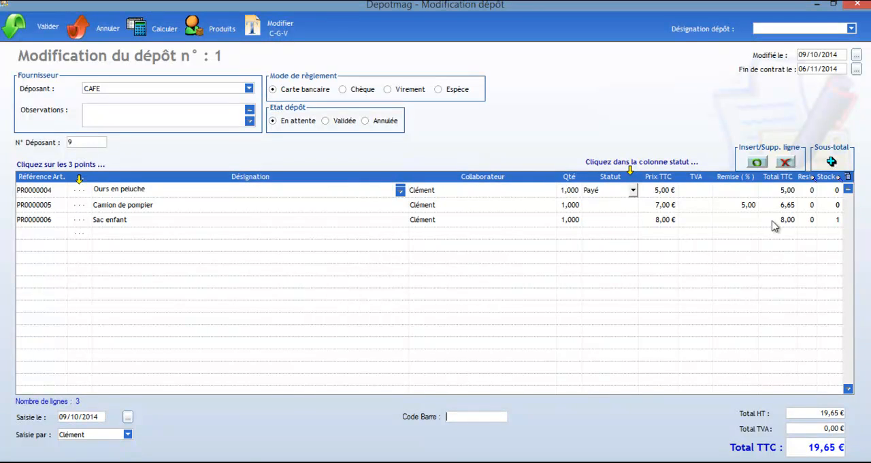
{"action": "left_click", "coordinate": [633, 206]}
{"action": "left_click", "coordinate": [632, 205]}
{"action": "left_click", "coordinate": [622, 231]}
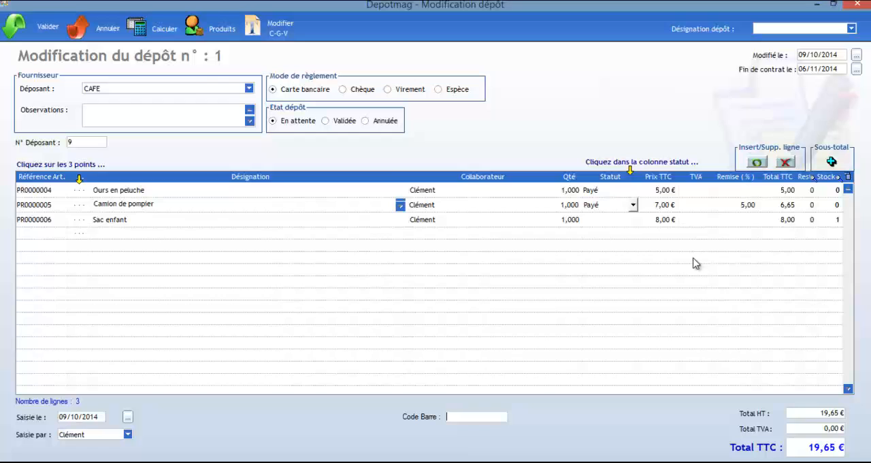
Set the status of the "Sac enfant" deposit line to "Restitué"
{"action": "left_click", "coordinate": [632, 225]}
{"action": "left_click", "coordinate": [632, 220]}
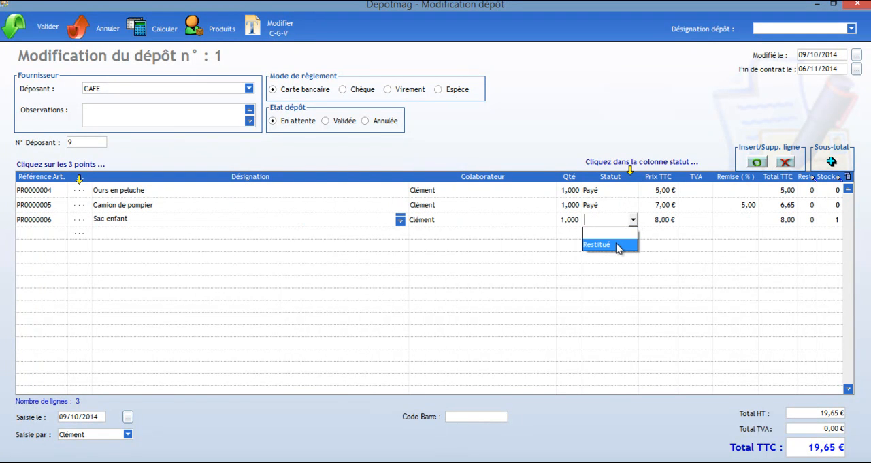
{"action": "left_click", "coordinate": [618, 245]}
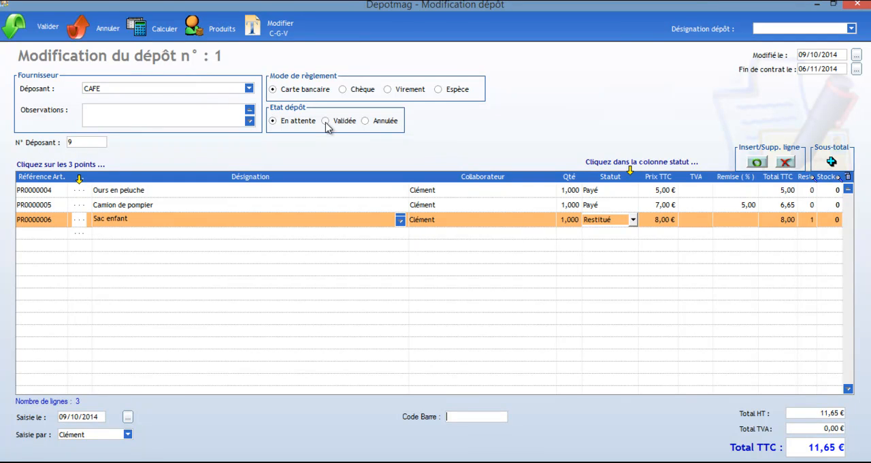
Set the deposit's state to "Validée" with "Espèce" as the payment method, and validate it with slip printing
{"action": "left_click", "coordinate": [437, 90]}
{"action": "left_click", "coordinate": [15, 25]}
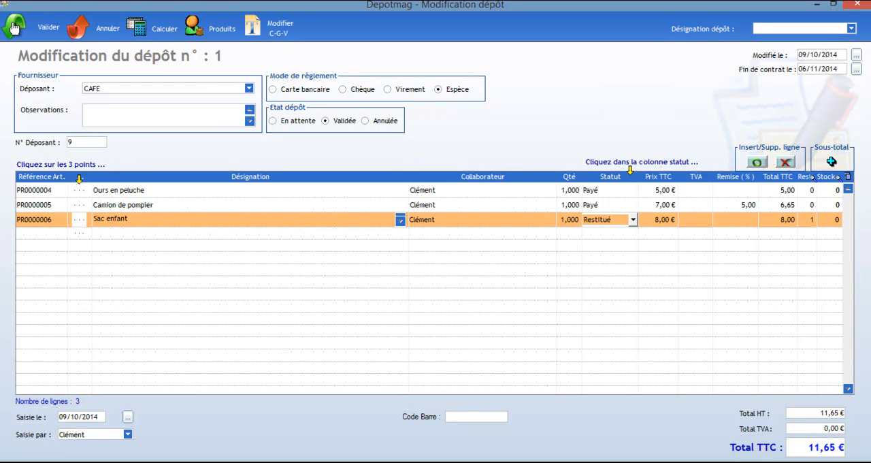
{"action": "left_click", "coordinate": [401, 253]}
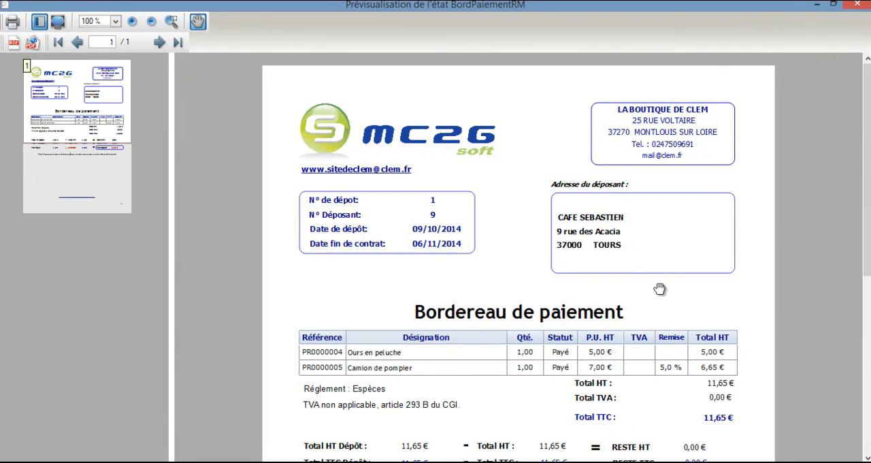
Look through the payment slip and the restitution slip, close both previews, and return to the main menu
{"action": "scroll", "coordinate": [801, 255], "scroll_direction": "down", "scroll_amount": 3}
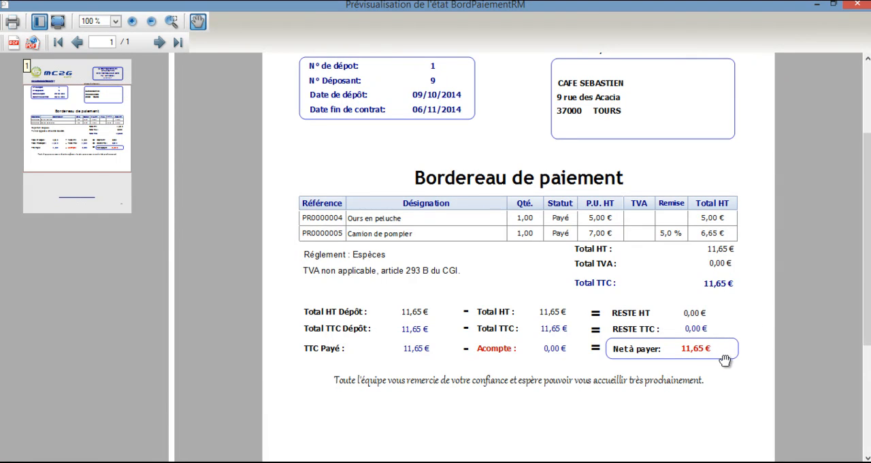
{"action": "left_click", "coordinate": [849, 8]}
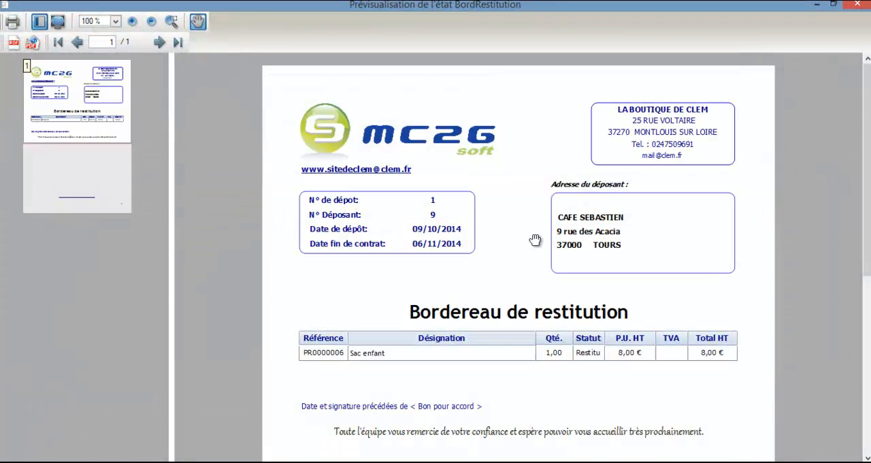
{"action": "scroll", "coordinate": [708, 299], "scroll_direction": "down", "scroll_amount": 2}
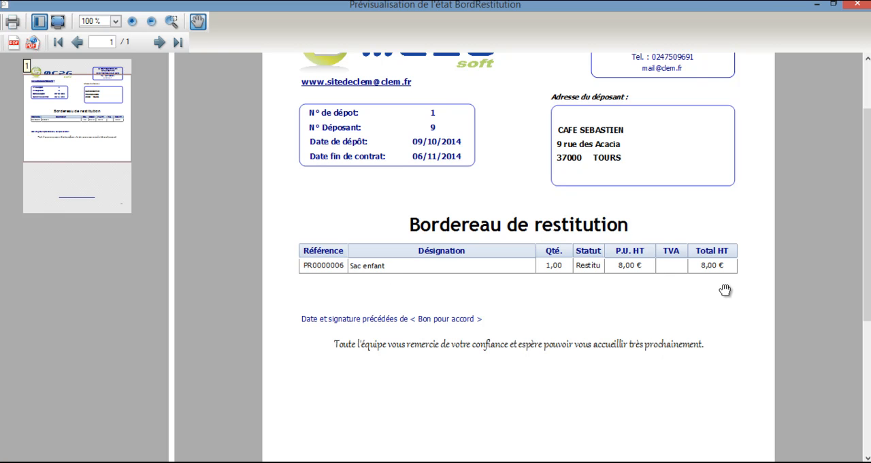
{"action": "left_click", "coordinate": [854, 4]}
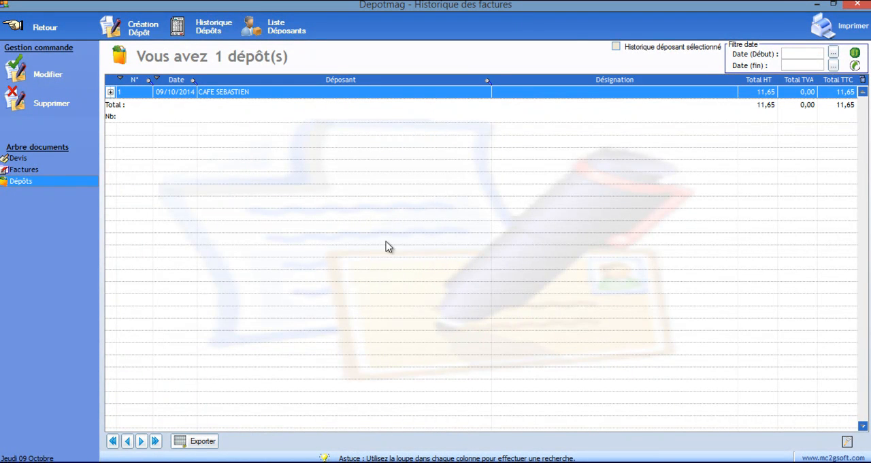
{"action": "left_click", "coordinate": [8, 27]}
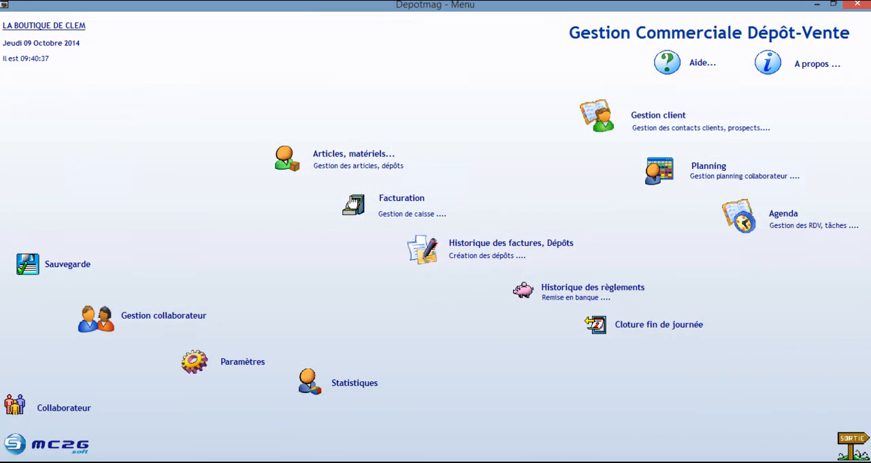